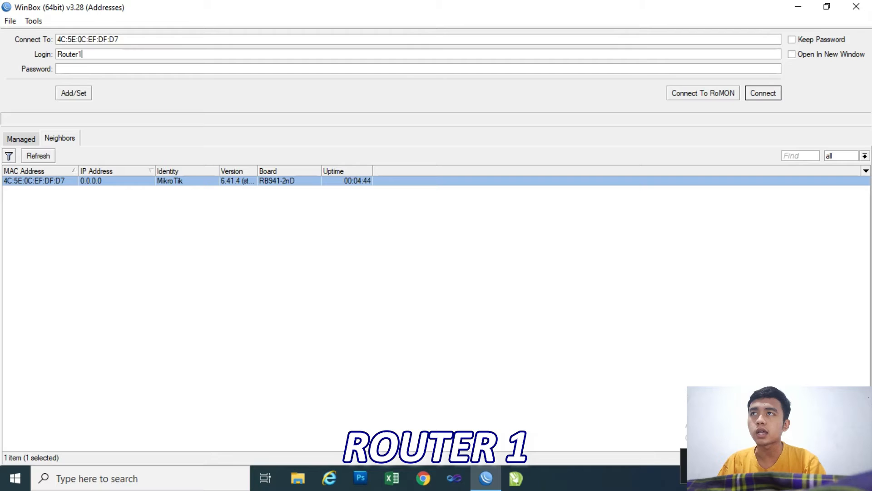
# Complete the router's login name with the account owner's name, connect without a password, and close the user list.
pyautogui.write('Zidan')
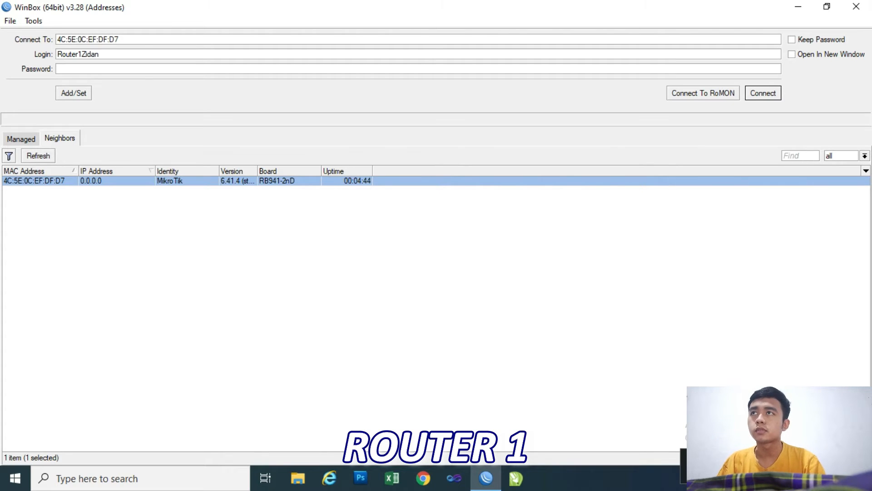
pyautogui.press('Return')
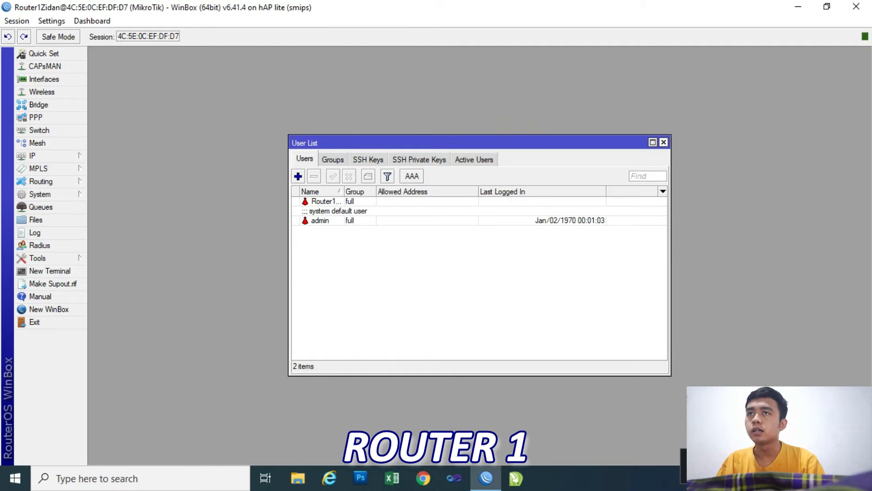
pyautogui.click(664, 142)
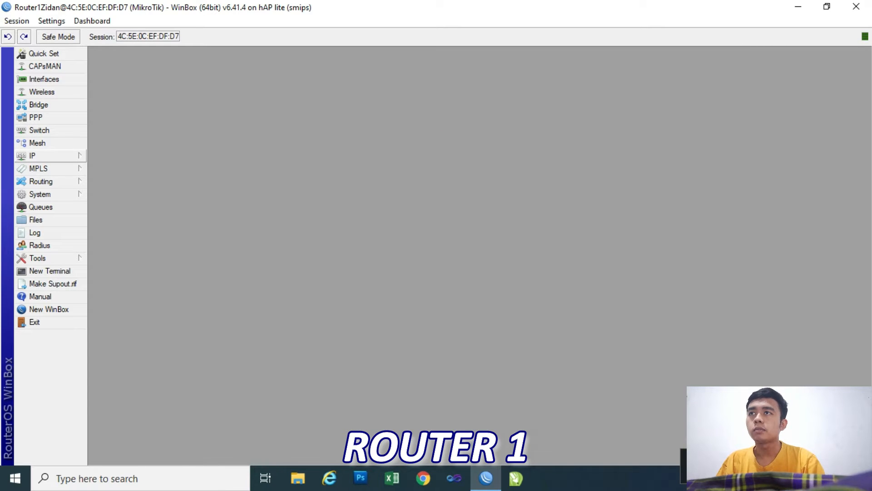
# Start a new entry in the router's IP address list with the address 192.168.18.1.
pyautogui.click(45, 156)
pyautogui.click(109, 181)
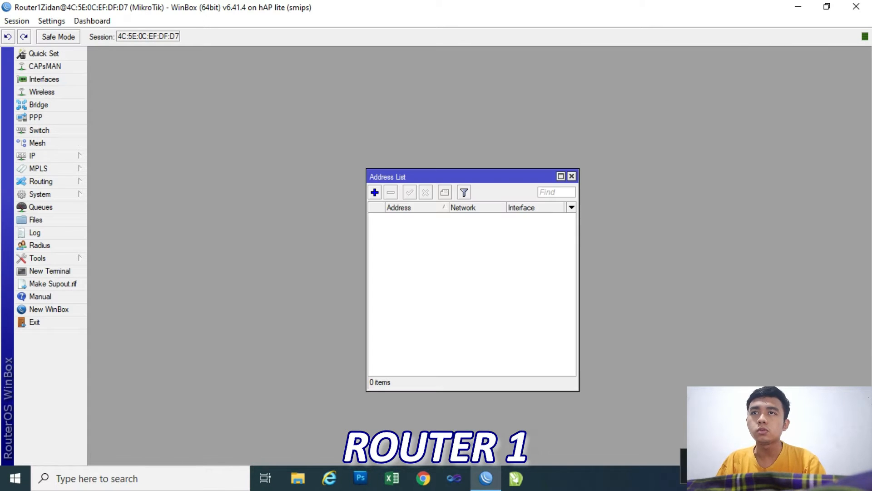
pyautogui.click(375, 192)
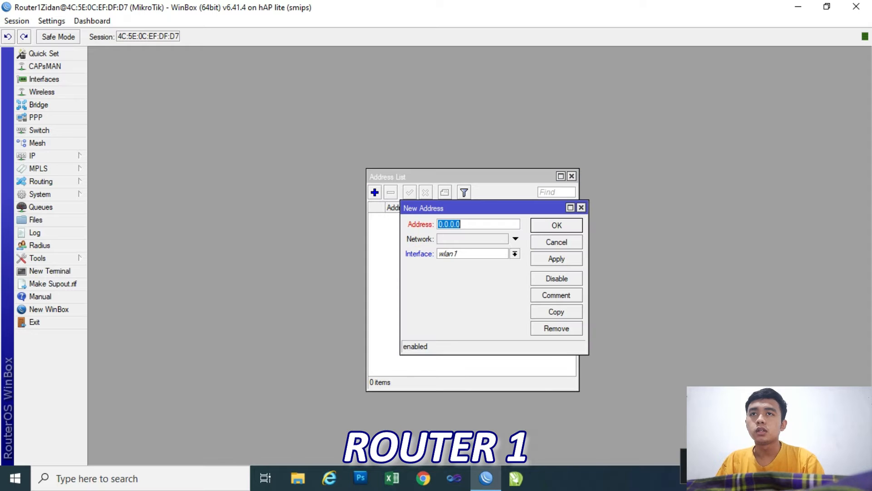
pyautogui.click(462, 224)
pyautogui.moveTo(477, 208); pyautogui.dragTo(440, 202)
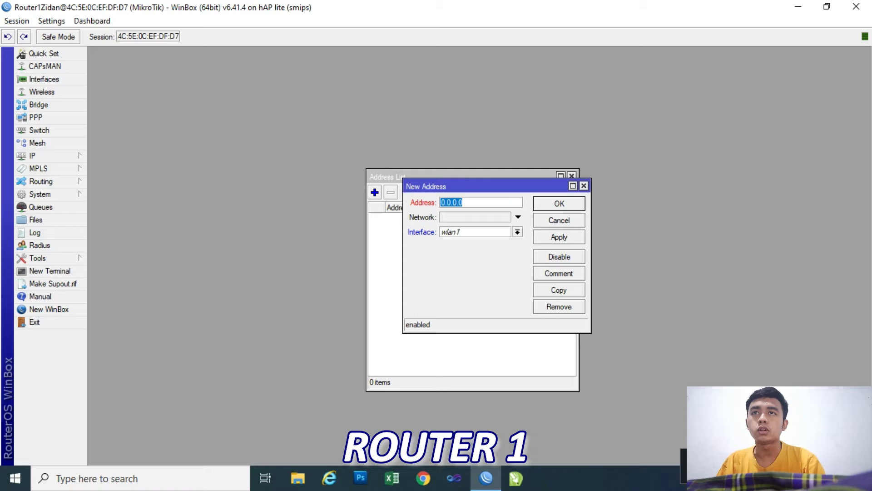
pyautogui.write('10')
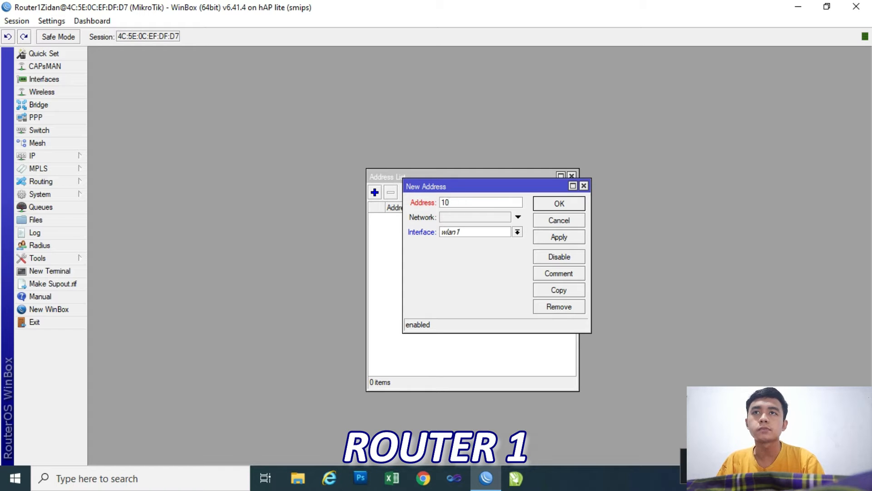
pyautogui.write('.')
pyautogui.press('BackSpace')
pyautogui.press('BackSpace')
pyautogui.press('BackSpace')
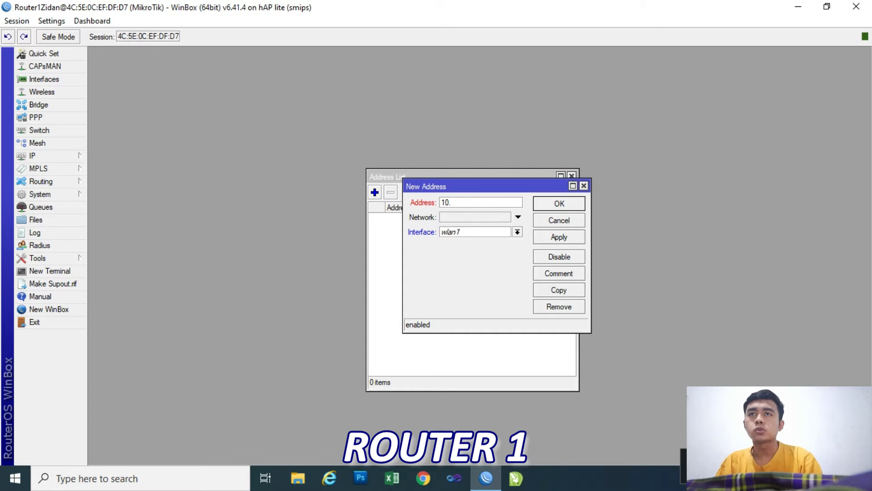
pyautogui.write('192.1')
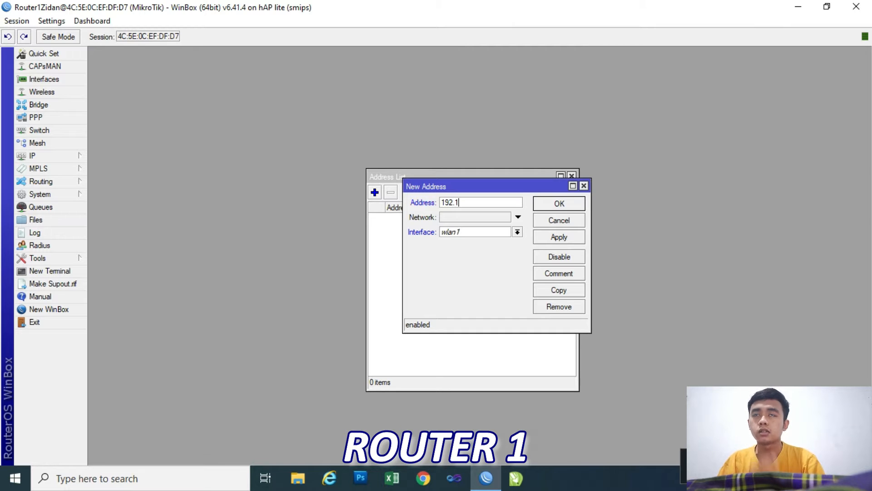
pyautogui.write('68.')
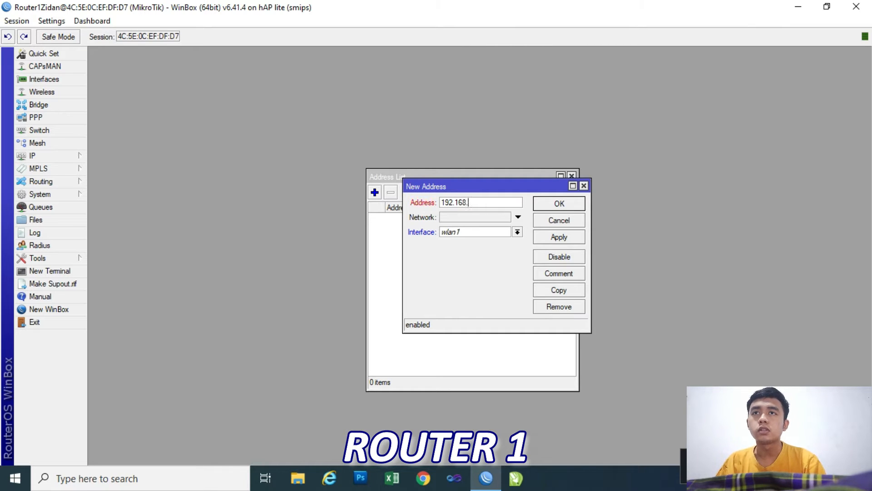
pyautogui.write('18.1')
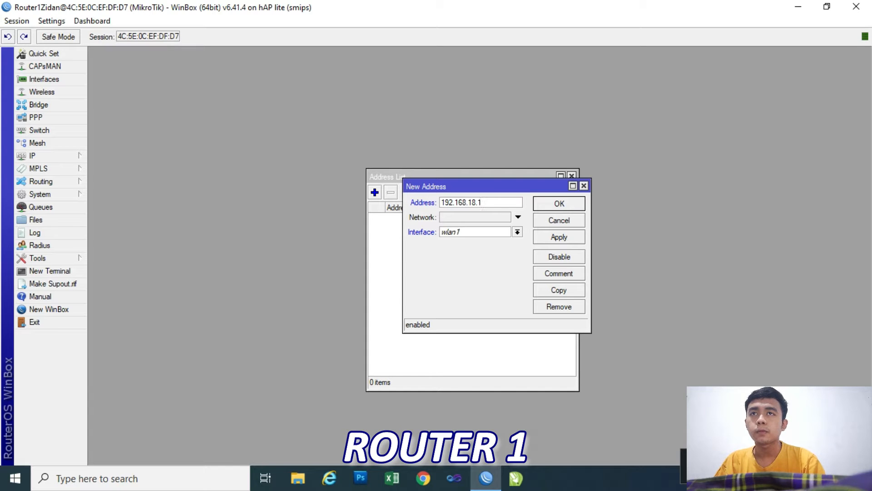
# Append the /24 prefix to the new address, assign it to interface ether1, and save the entry.
pyautogui.click(518, 231)
pyautogui.click(475, 276)
pyautogui.click(499, 203)
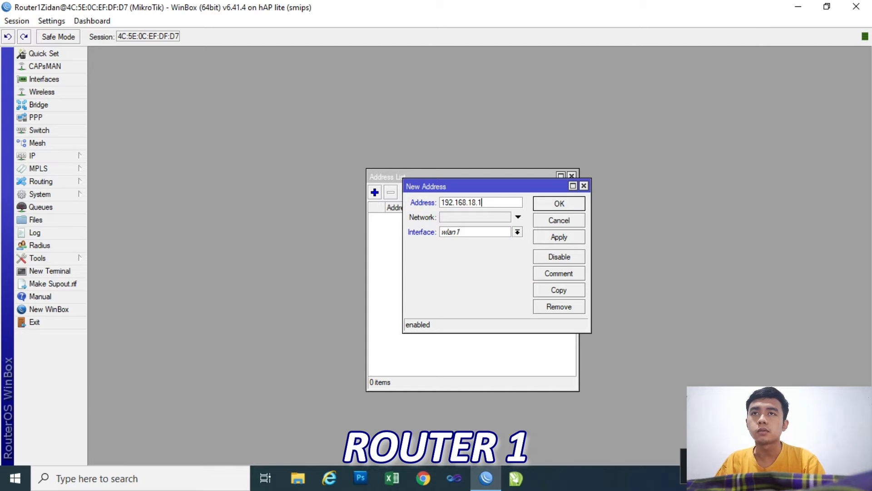
pyautogui.write('/24')
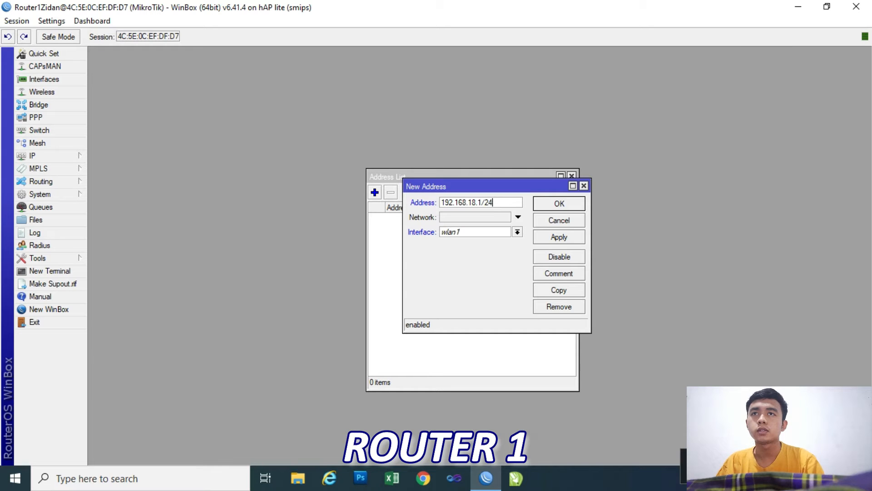
pyautogui.click(518, 232)
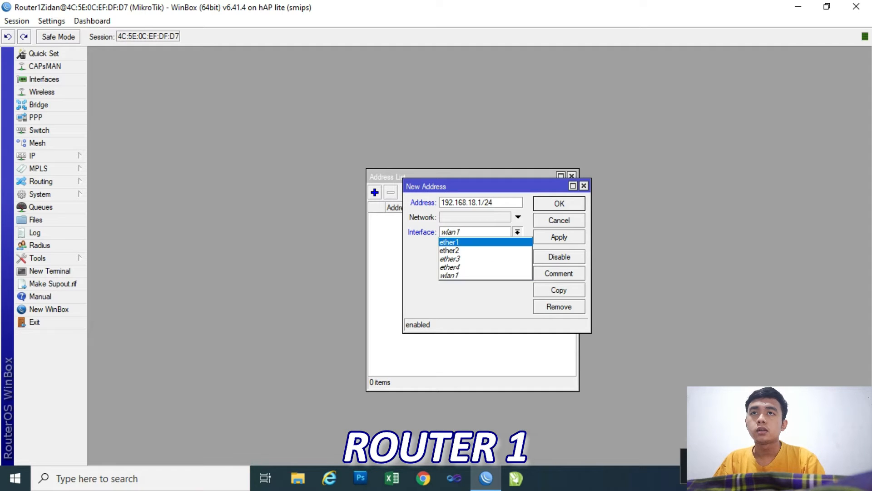
pyautogui.click(475, 243)
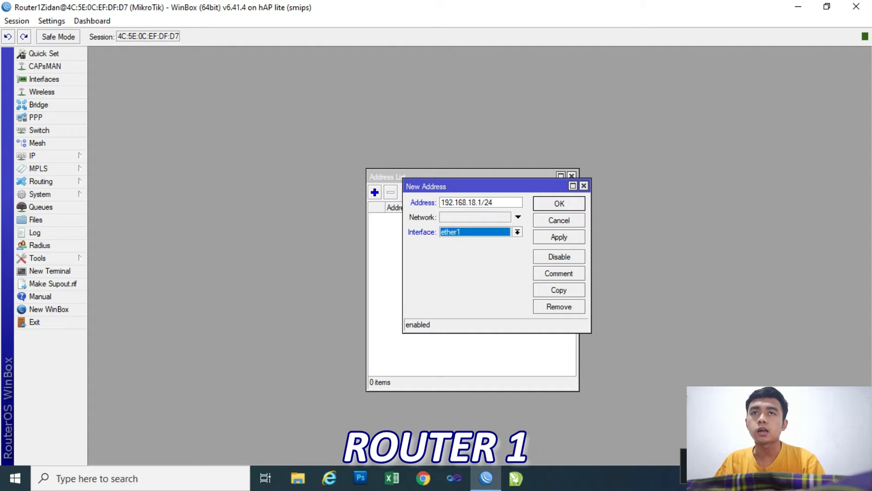
pyautogui.moveTo(484, 186); pyautogui.dragTo(493, 182)
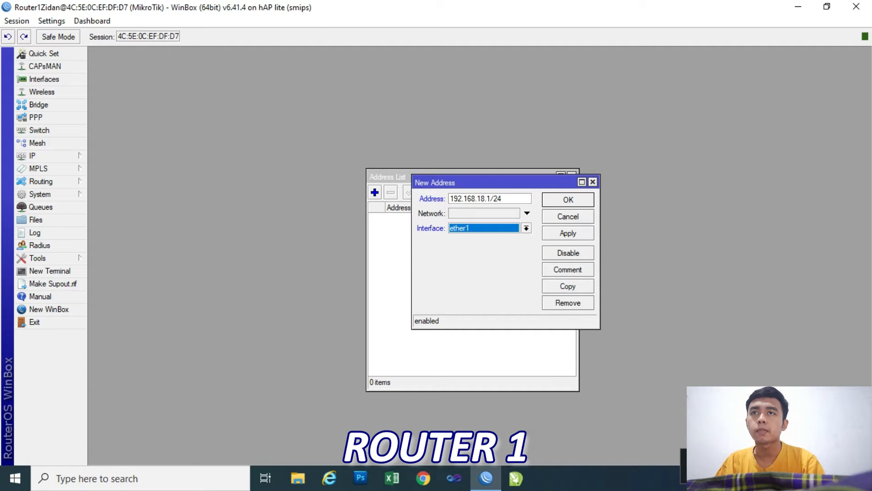
pyautogui.click(568, 233)
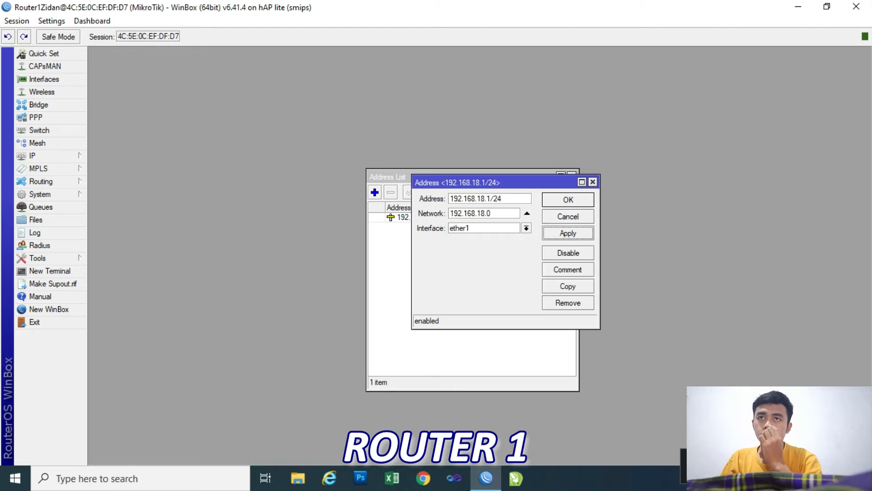
pyautogui.press('Return')
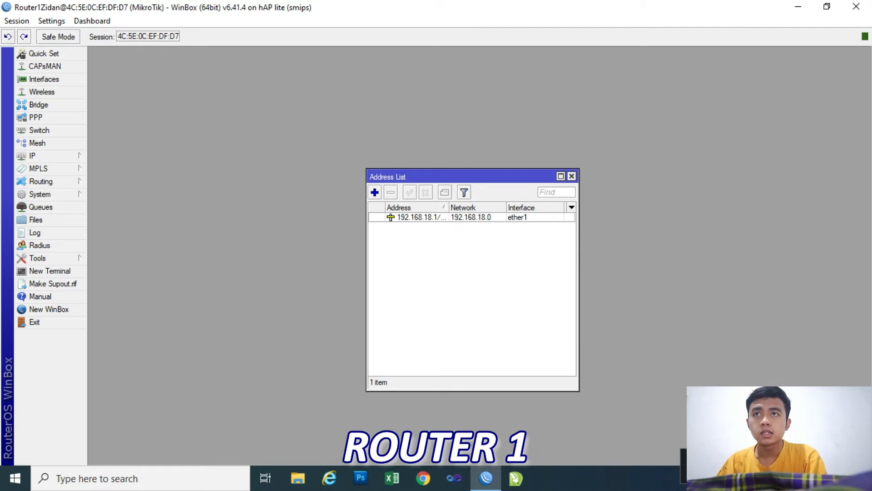
# Add a second IP address, 192.168.9.1/24, on interface ether2 and save it.
pyautogui.click(375, 192)
pyautogui.moveTo(490, 182); pyautogui.dragTo(505, 248)
pyautogui.write('192.168')
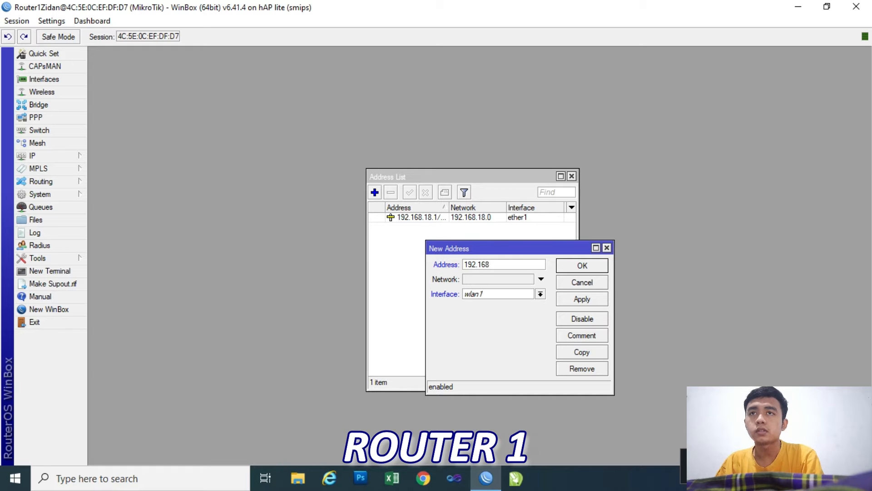
pyautogui.write('.')
pyautogui.write('9.1')
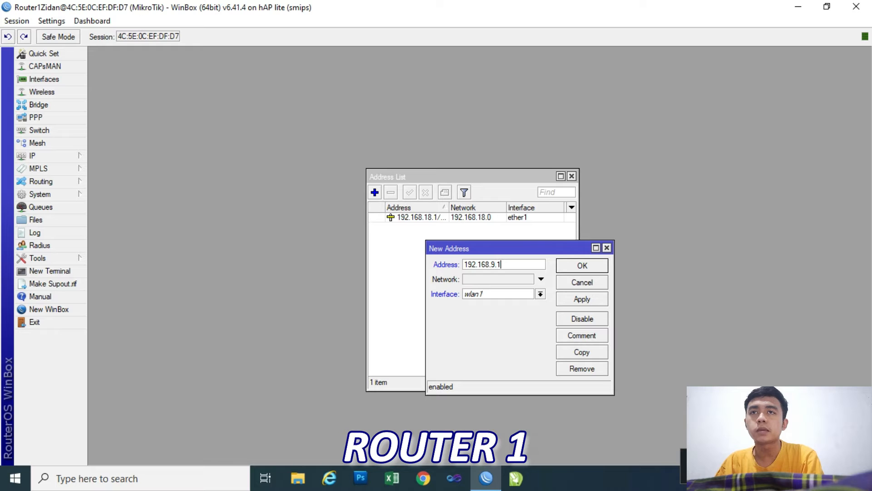
pyautogui.write('/24')
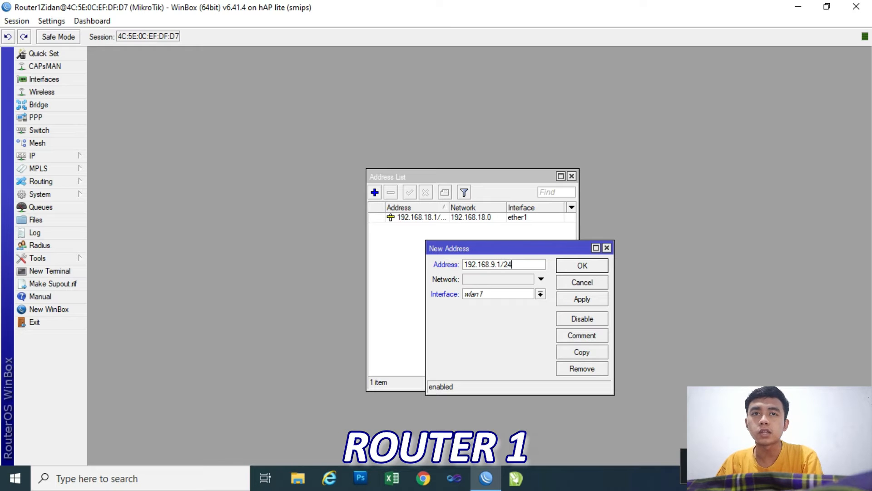
pyautogui.click(540, 294)
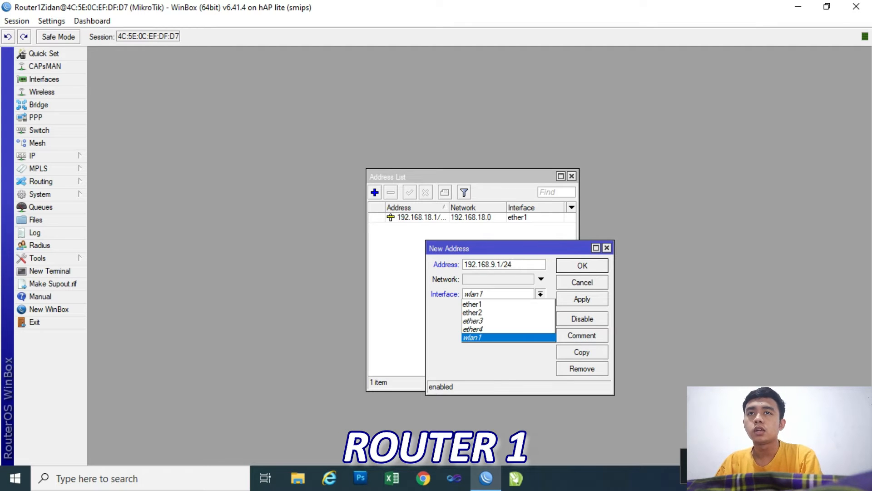
pyautogui.click(473, 312)
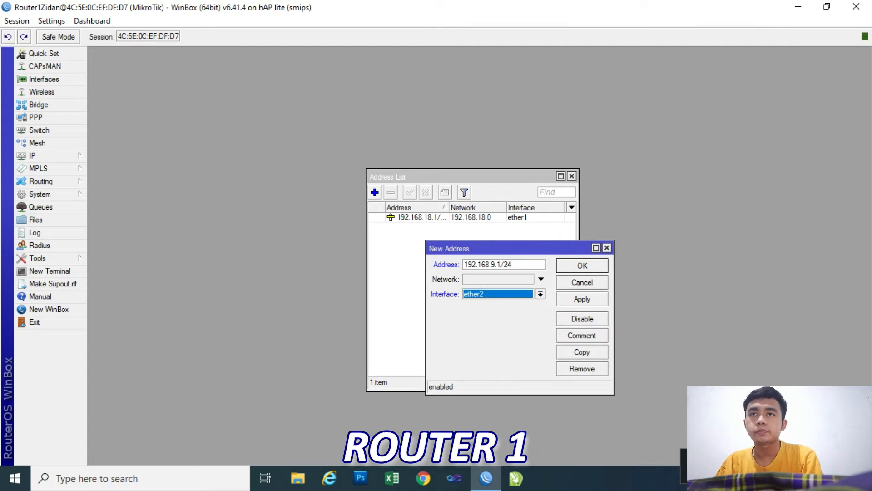
pyautogui.click(582, 299)
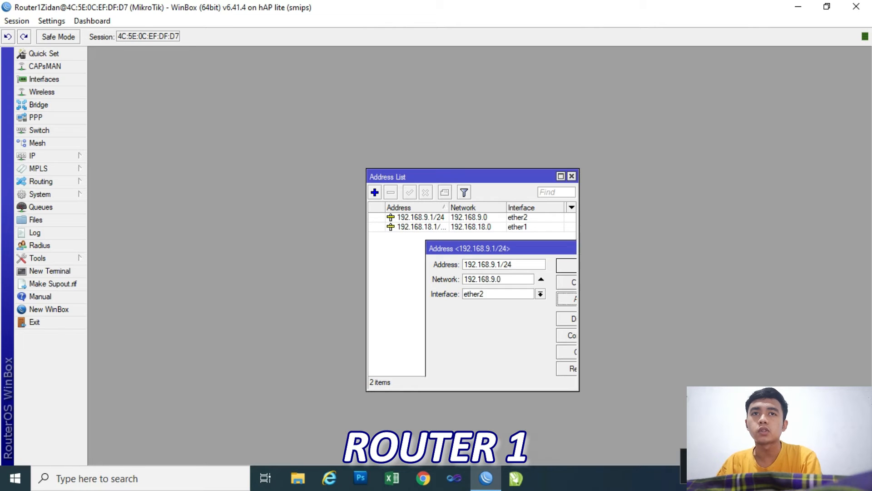
pyautogui.click(607, 247)
# Add a RIP interface entry covering all interfaces, keeping the default receive, send and authentication settings.
pyautogui.click(41, 180)
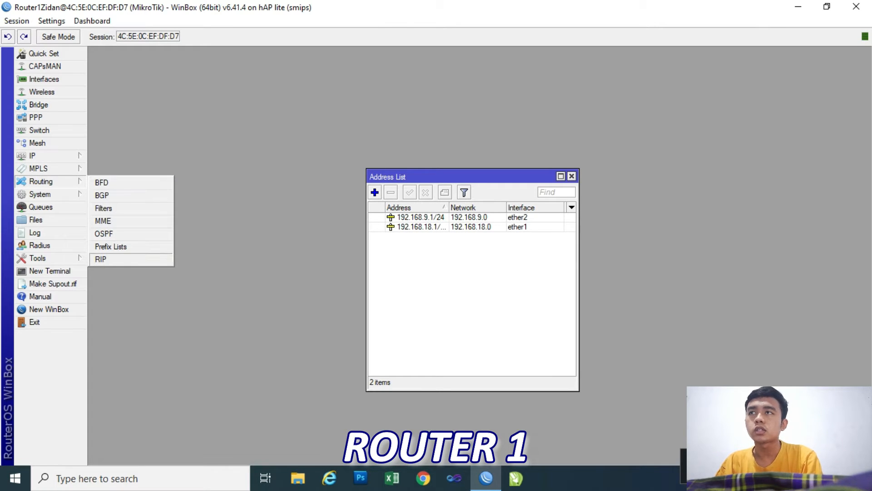
pyautogui.click(102, 259)
pyautogui.click(244, 209)
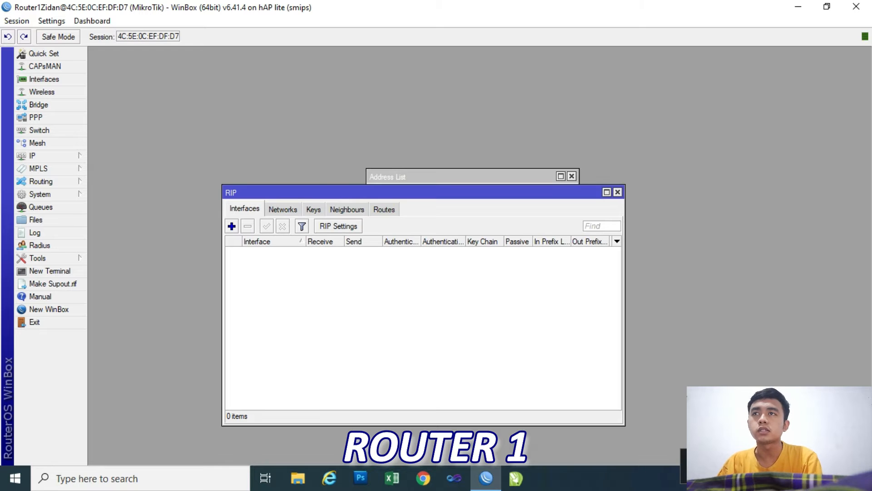
pyautogui.click(231, 226)
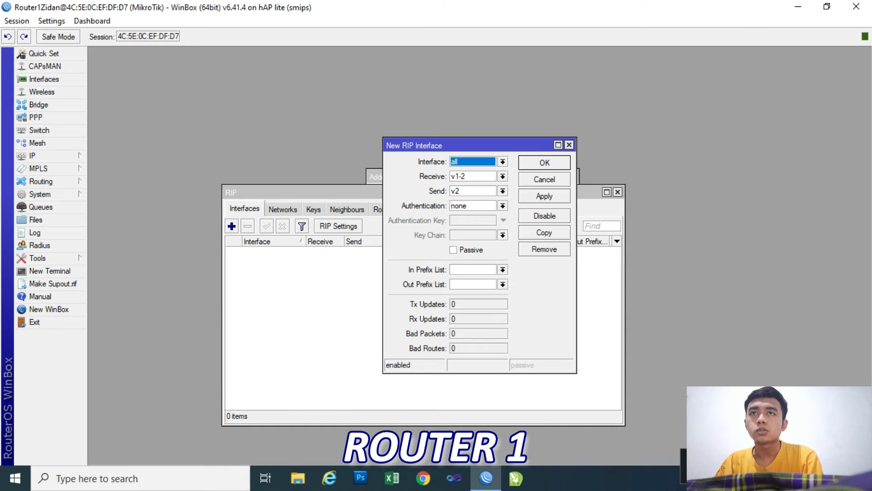
pyautogui.click(545, 195)
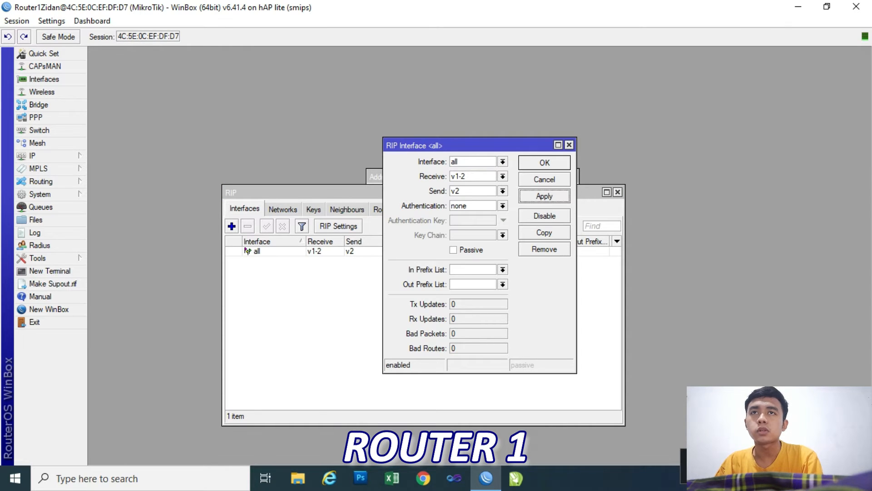
pyautogui.click(545, 162)
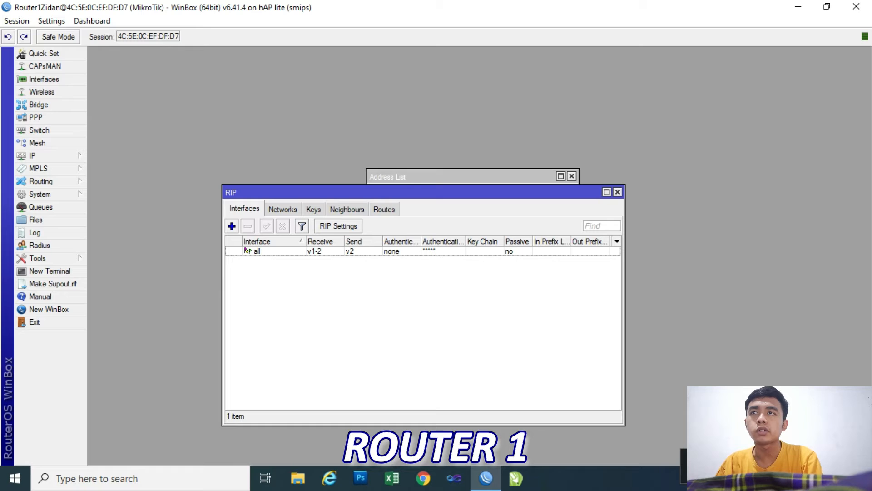
# Add the network 192.168.18.0/24 to the RIP networks and save it.
pyautogui.click(283, 209)
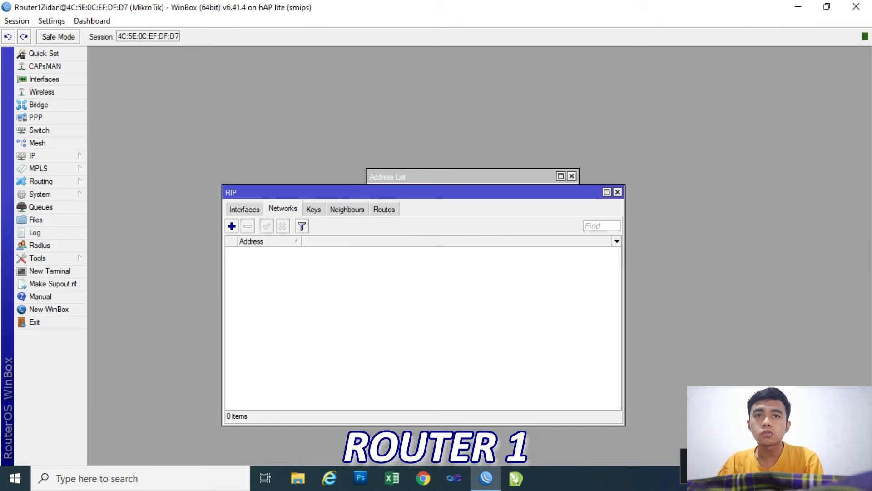
pyautogui.click(231, 226)
pyautogui.moveTo(478, 195); pyautogui.dragTo(478, 221)
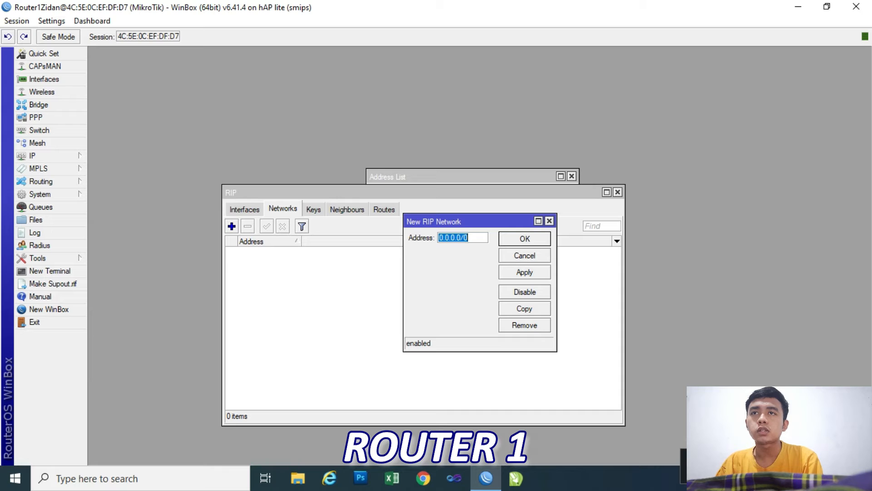
pyautogui.write('192.168')
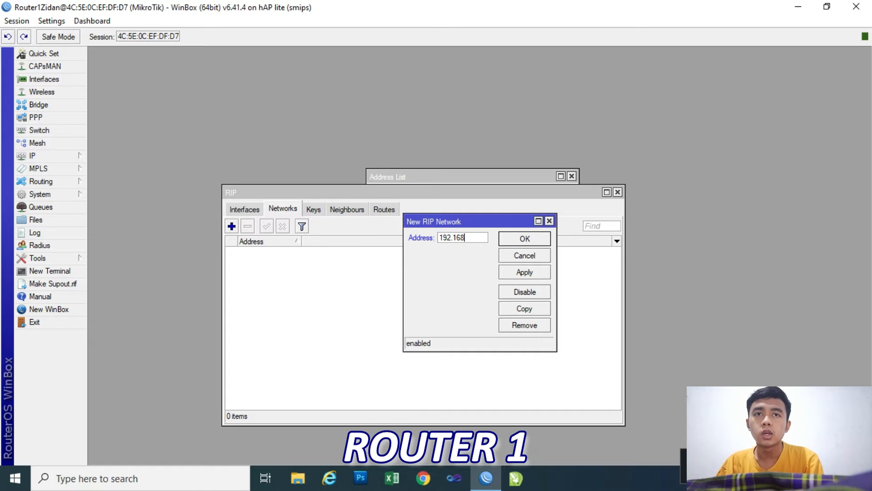
pyautogui.write('.18')
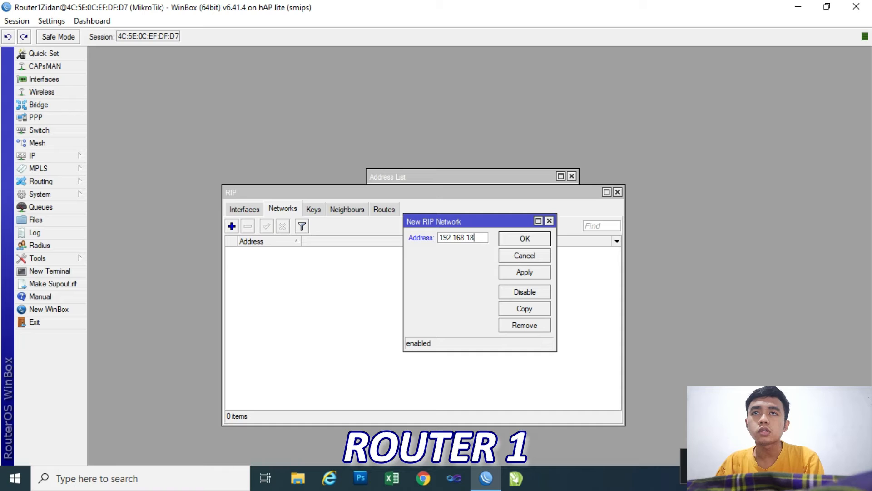
pyautogui.write('.0/')
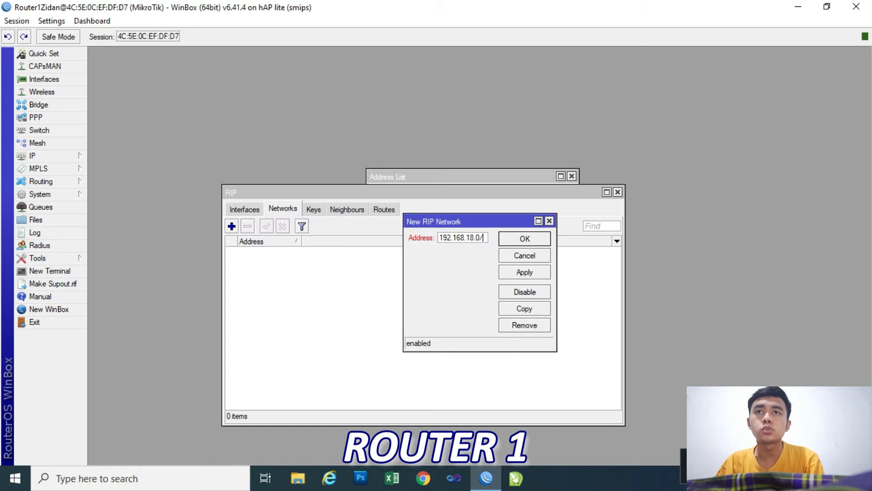
pyautogui.write('24')
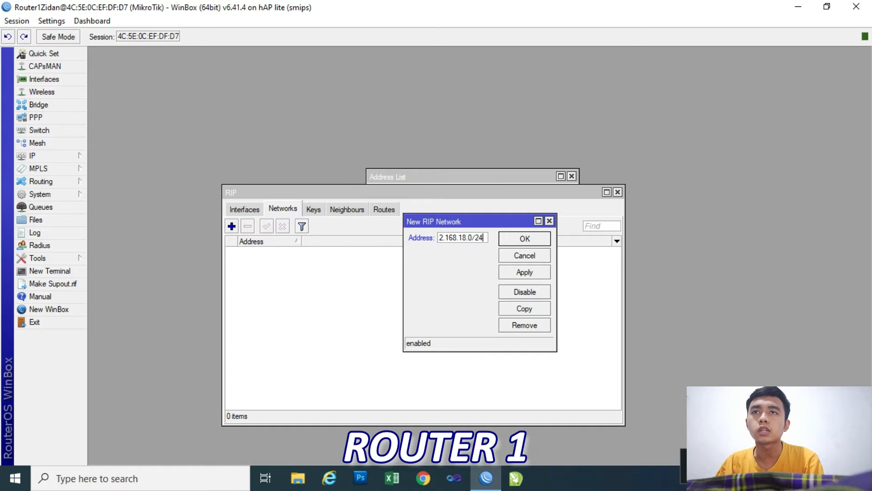
pyautogui.click(525, 272)
pyautogui.click(524, 238)
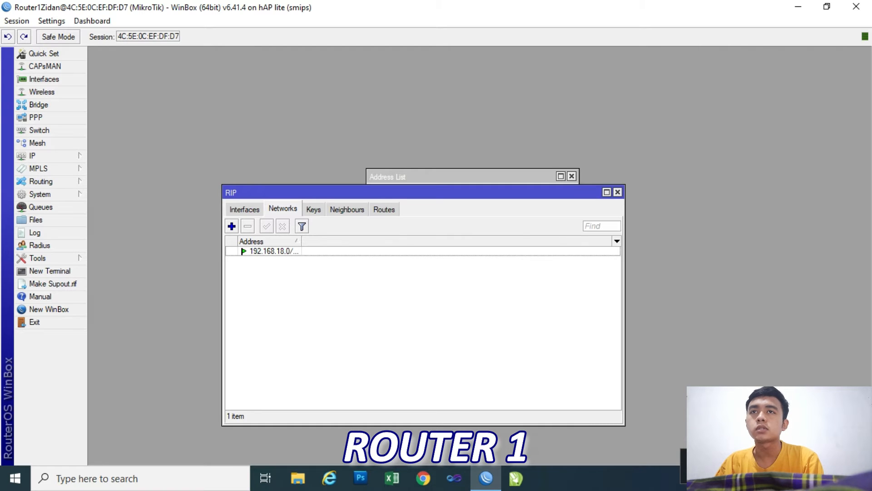
# Add a second RIP network, 192.168.9.0/24, and save it.
pyautogui.click(231, 226)
pyautogui.write('19')
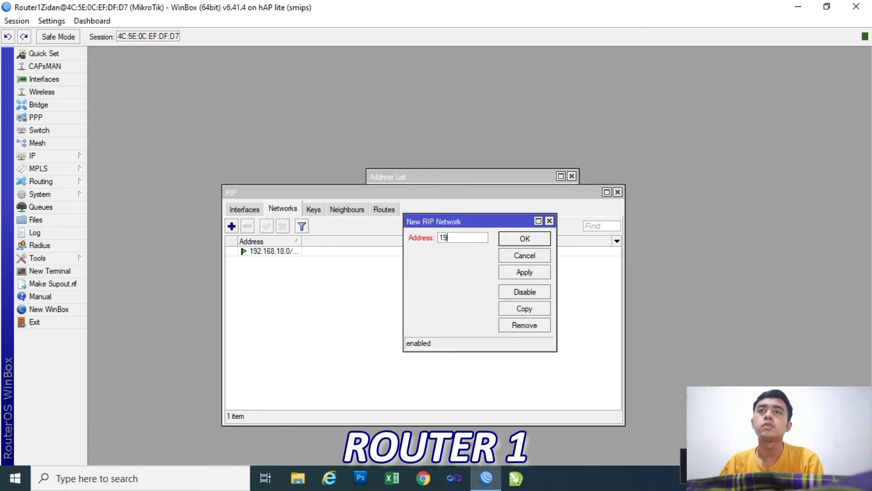
pyautogui.write('2.168')
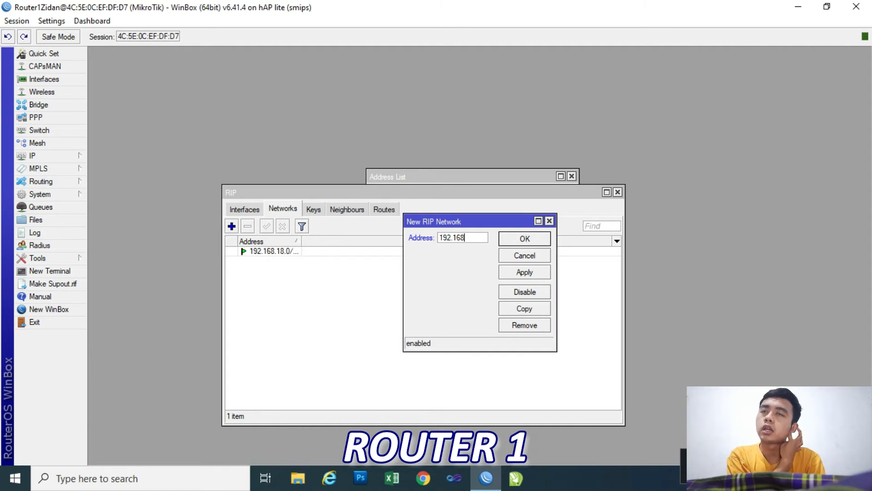
pyautogui.write('.9.')
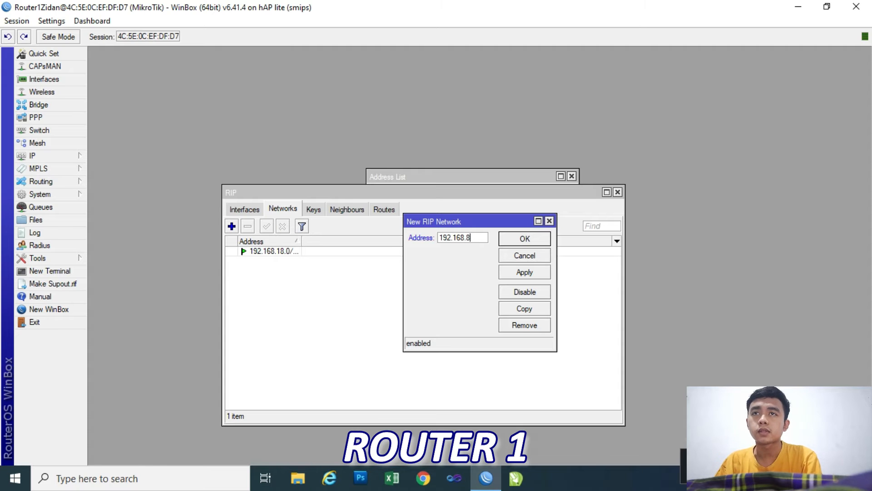
pyautogui.write('0/24')
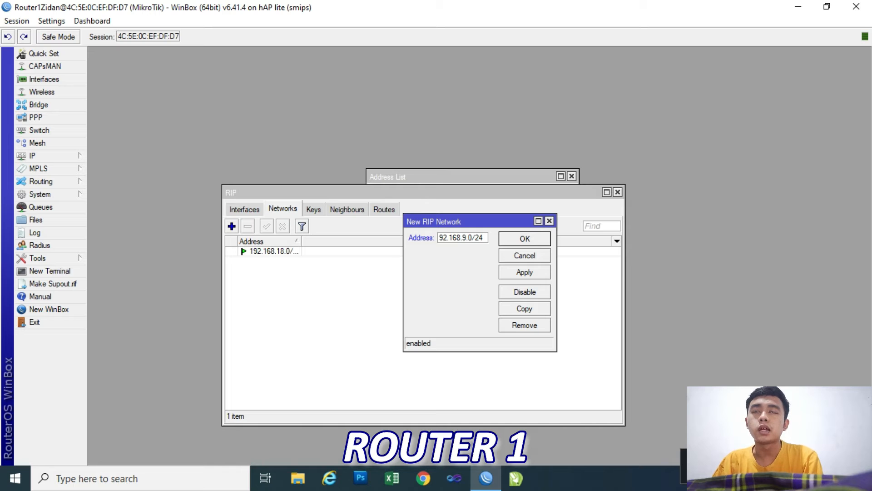
pyautogui.click(525, 272)
pyautogui.click(524, 239)
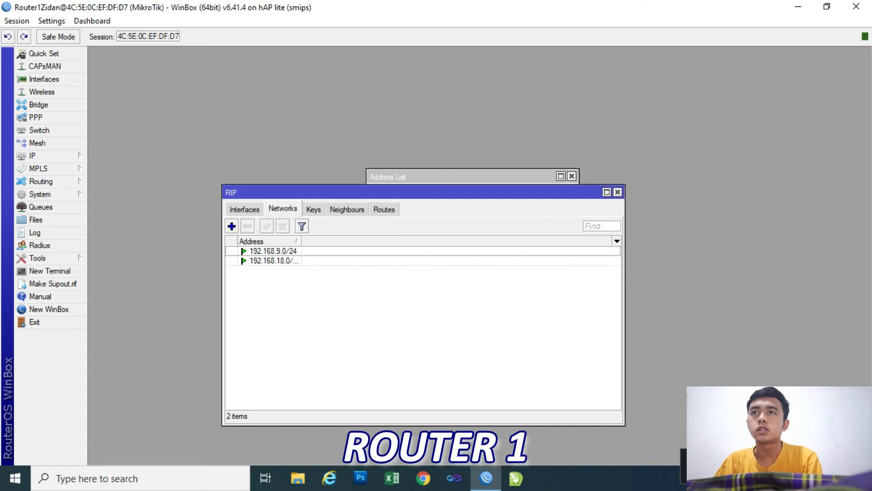
# Ping 192.168.9.1 from a Windows Command Prompt to test the connection to the router, and close the prompt.
pyautogui.click(140, 479)
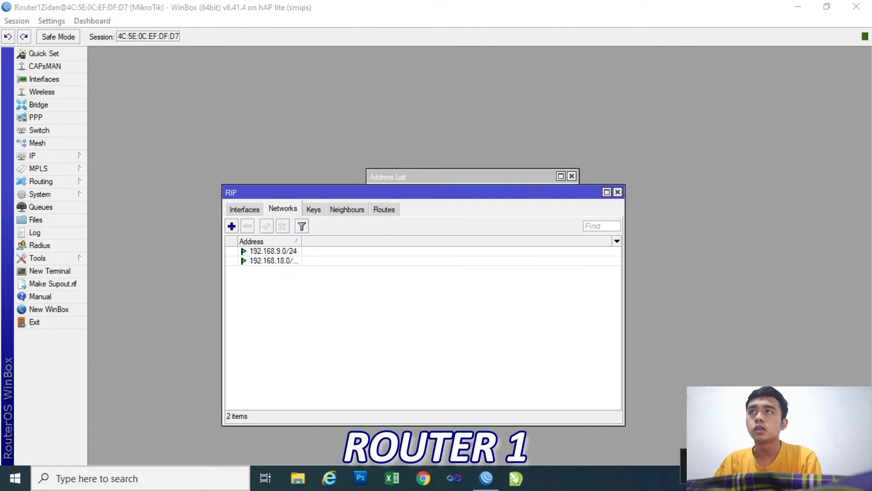
pyautogui.write('cmd')
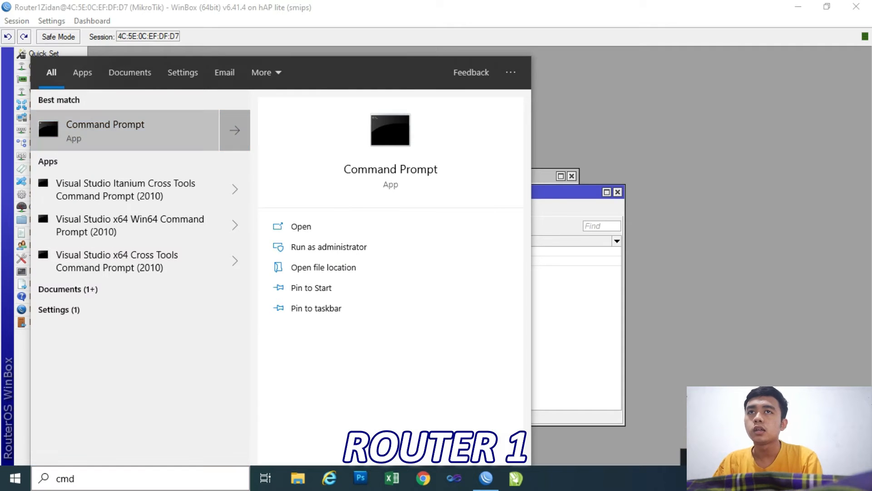
pyautogui.press('Return')
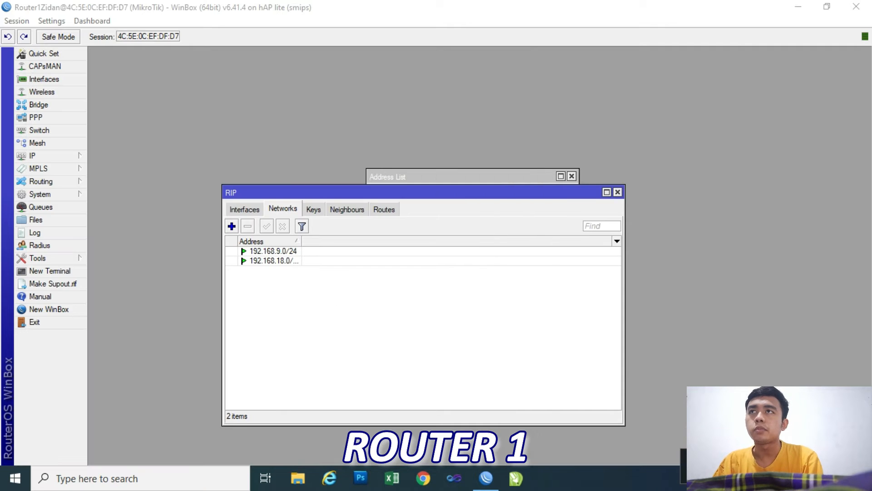
pyautogui.write('ping')
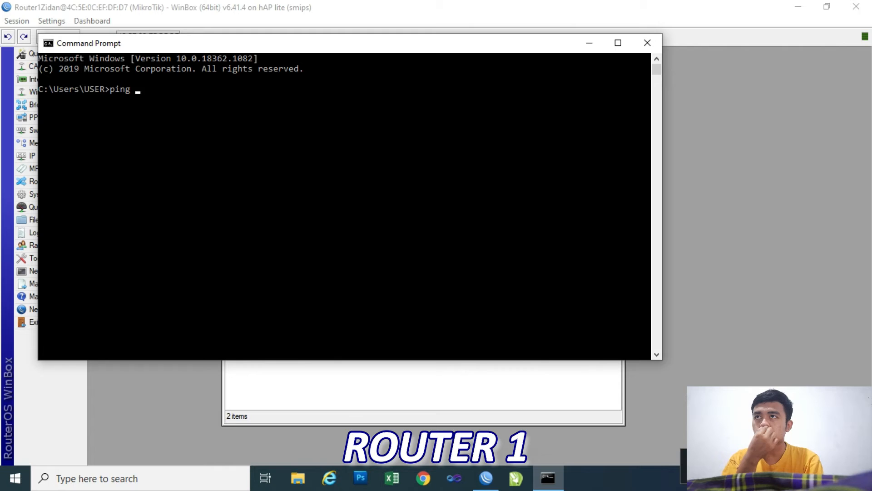
pyautogui.write(' 192.16')
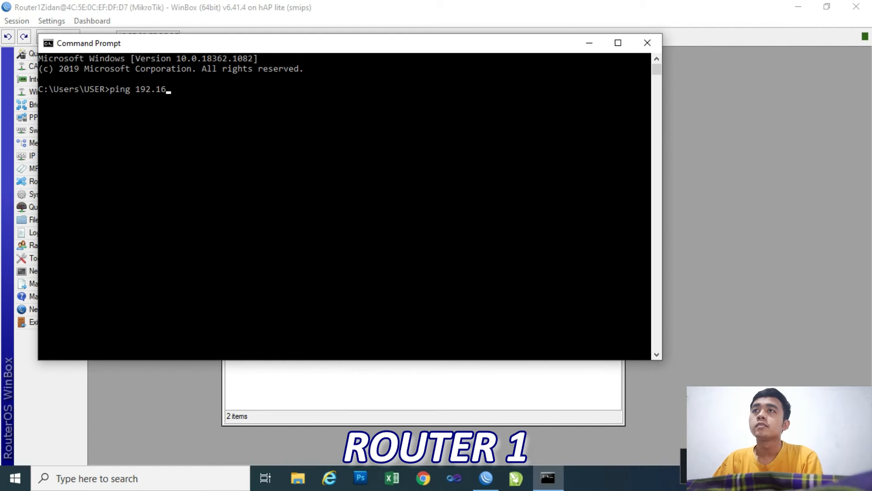
pyautogui.write('8.9.1')
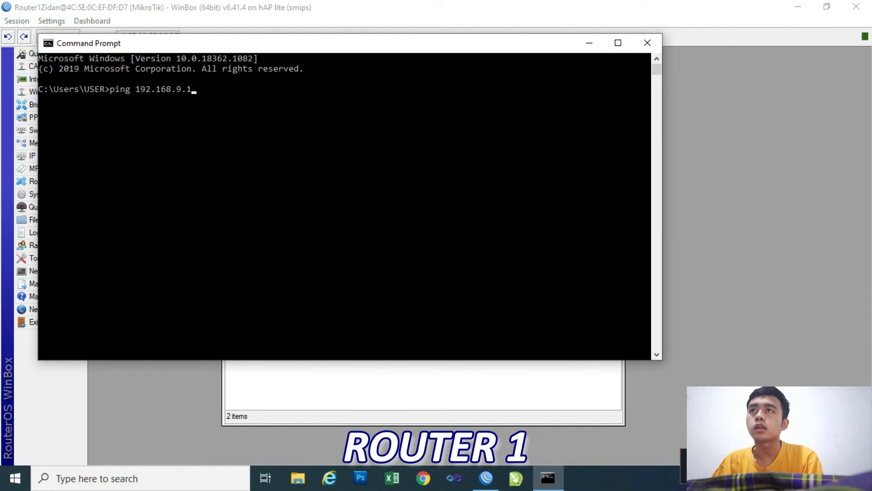
pyautogui.press('Return')
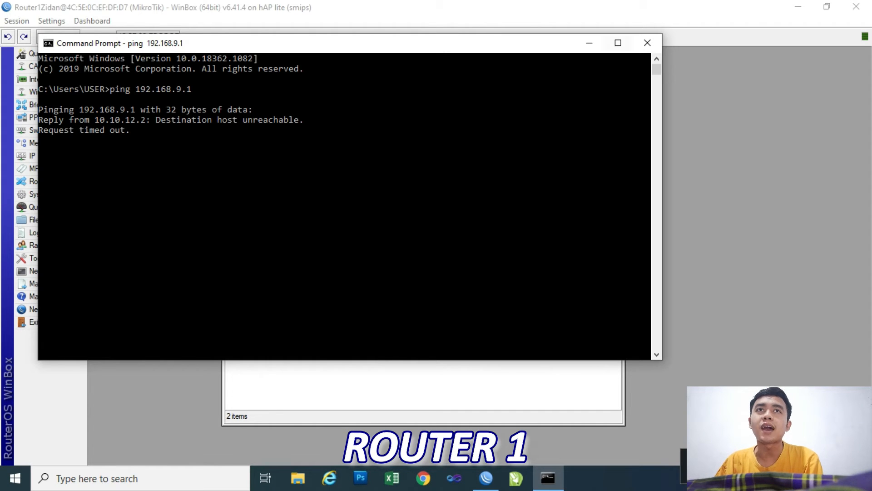
pyautogui.click(647, 43)
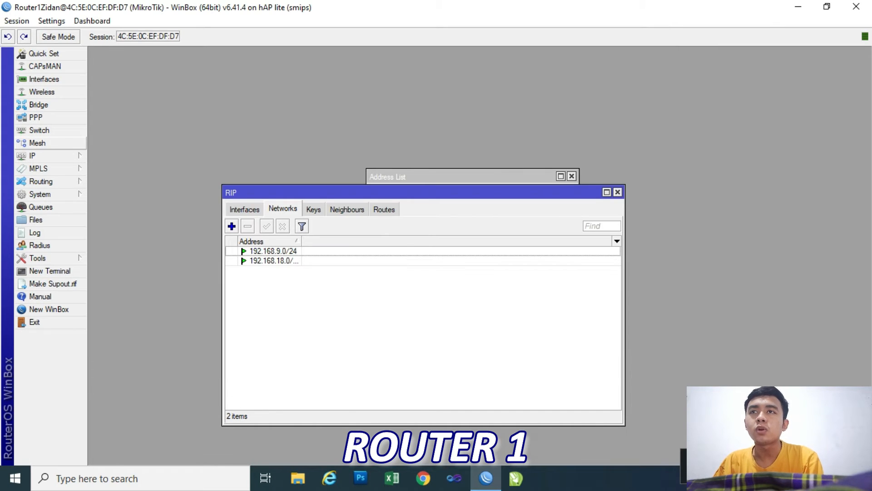
# Review the addresses assigned to the router's interfaces in the IP address list and close the list.
pyautogui.click(46, 156)
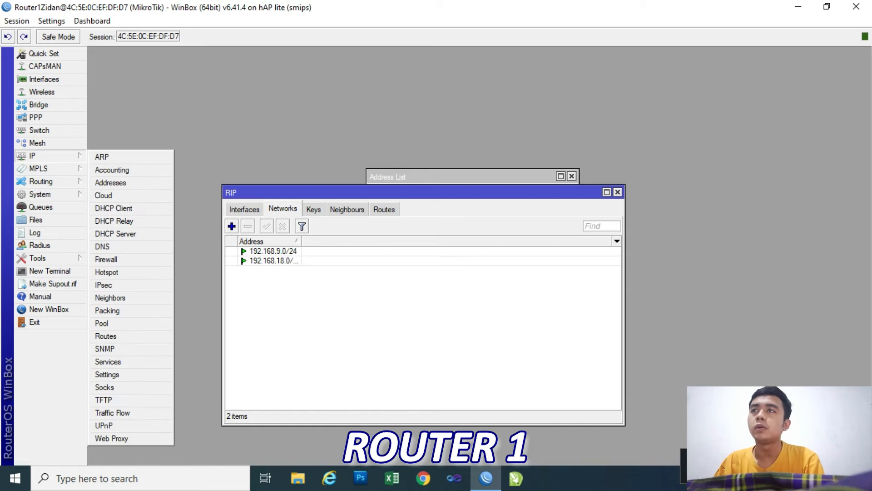
pyautogui.click(110, 182)
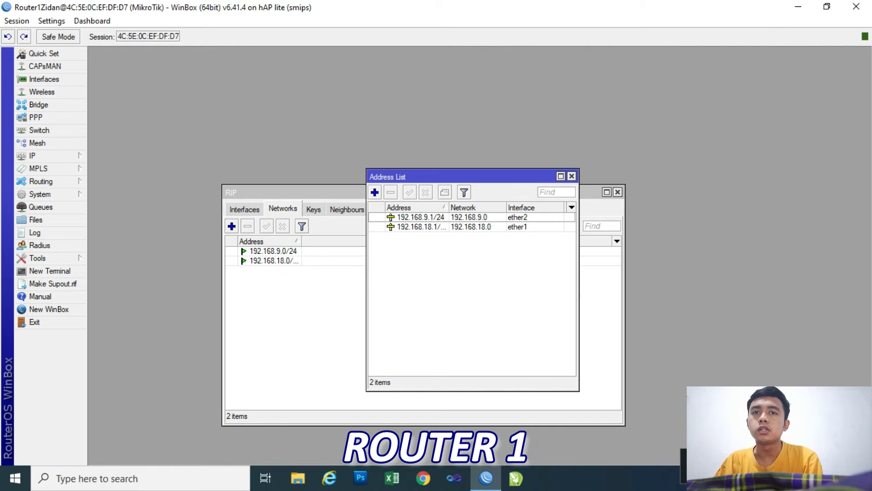
pyautogui.click(572, 176)
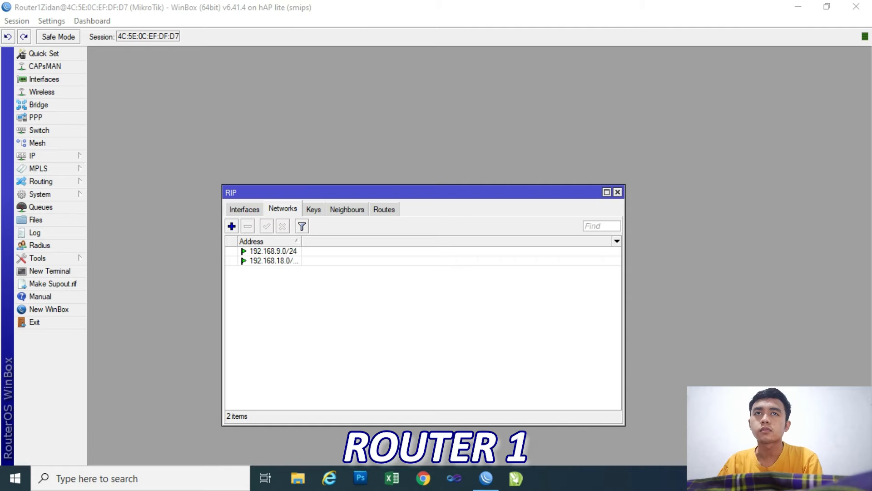
# Switch to the Windows network settings and open the IPv4 properties of the Ethernet 2 adapter.
pyautogui.click(763, 478)
pyautogui.click(668, 397)
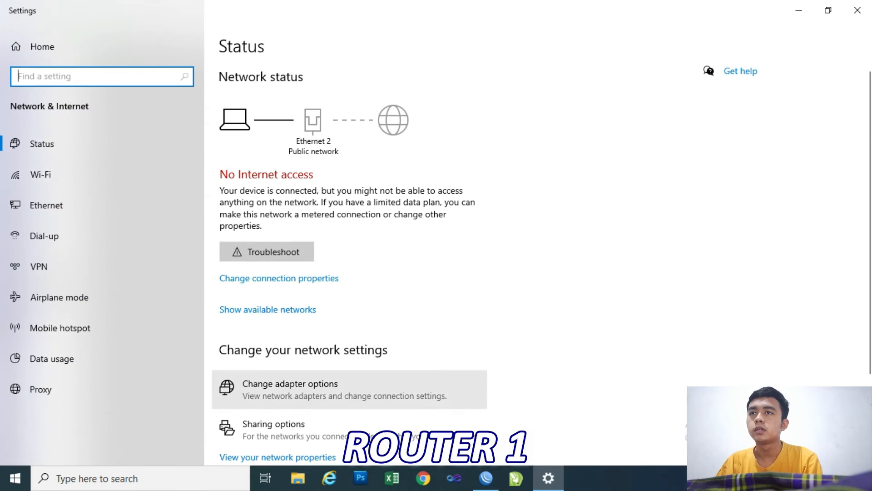
pyautogui.scroll(-3, 484, 262)
pyautogui.click(276, 383)
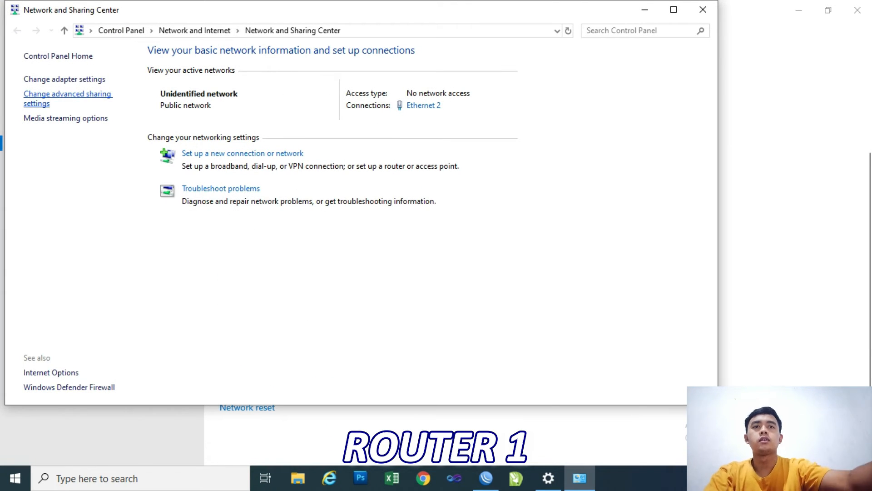
pyautogui.click(64, 79)
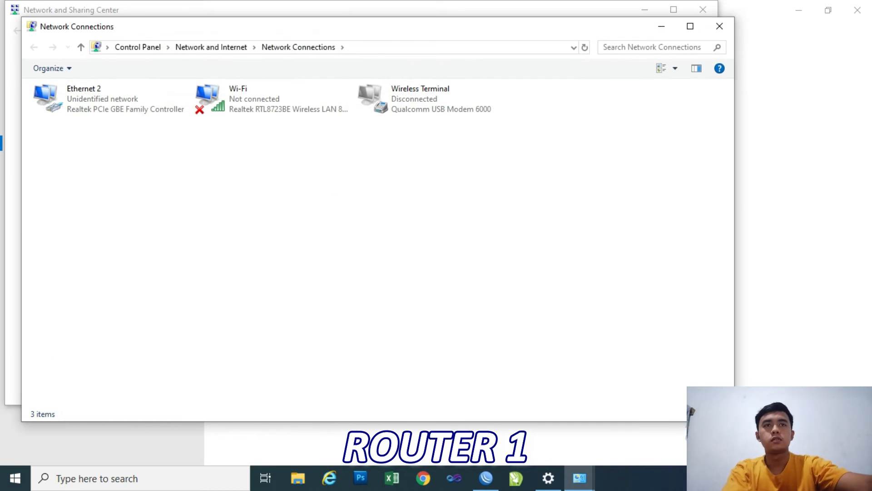
pyautogui.doubleClick(110, 99)
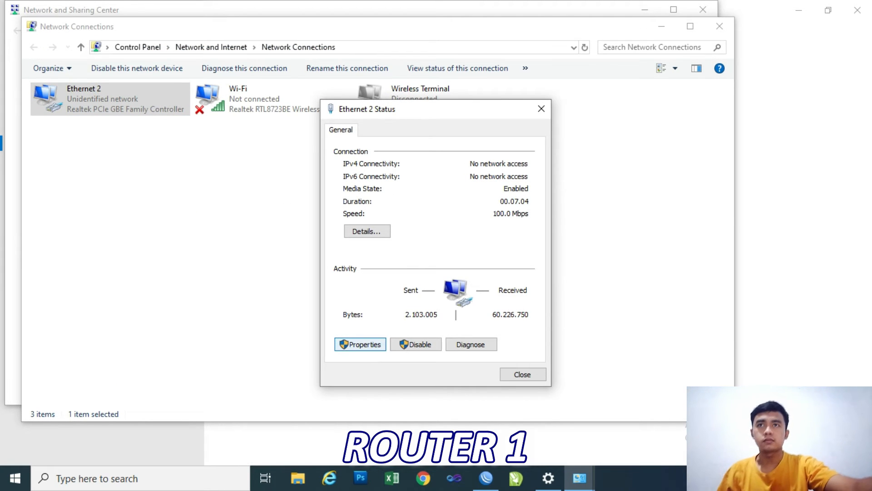
pyautogui.click(361, 344)
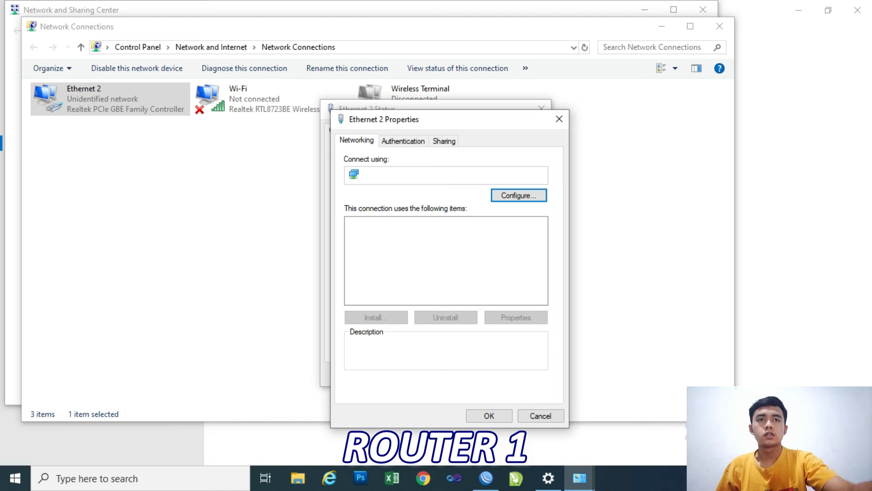
pyautogui.doubleClick(429, 267)
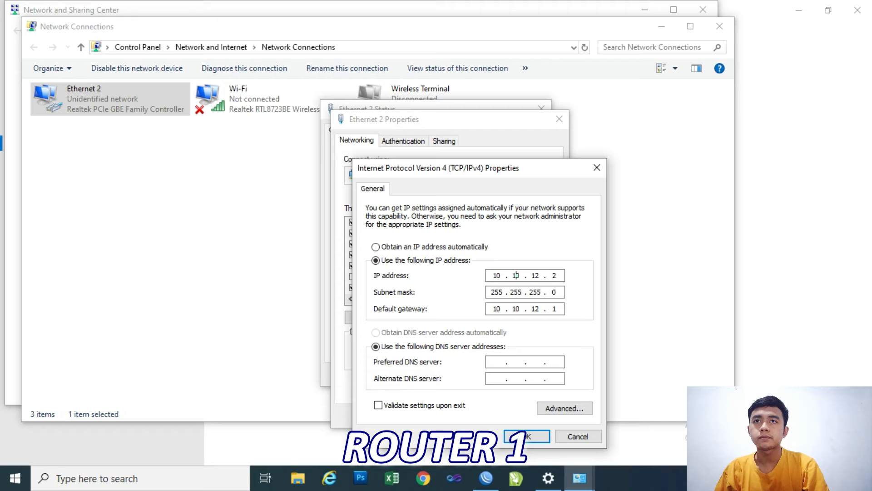
# Set the adapter's static IP address to 192.168.9.2.
pyautogui.press('BackSpace')
pyautogui.press('BackSpace')
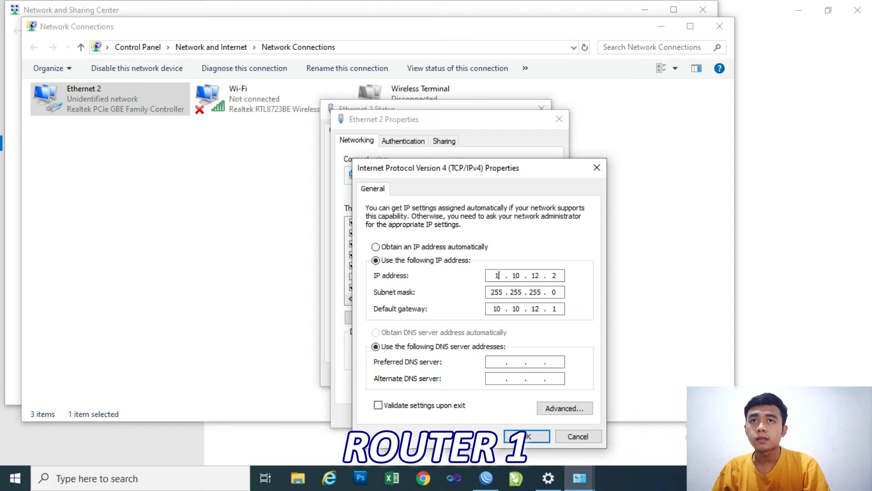
pyautogui.write('192 . 168')
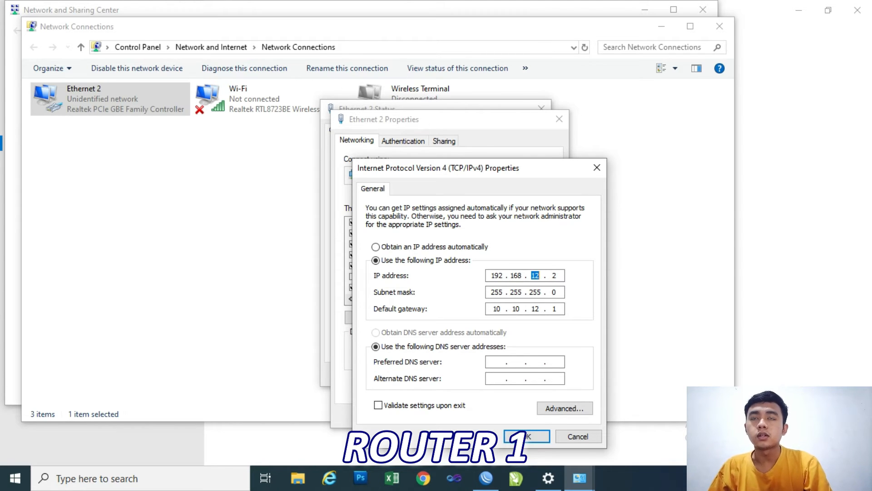
pyautogui.moveTo(433, 171); pyautogui.dragTo(433, 167)
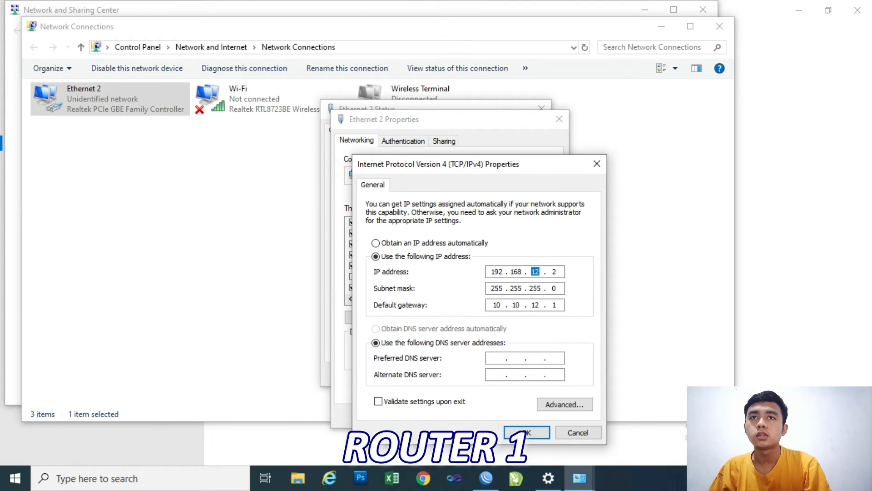
pyautogui.write('9')
pyautogui.press('.')
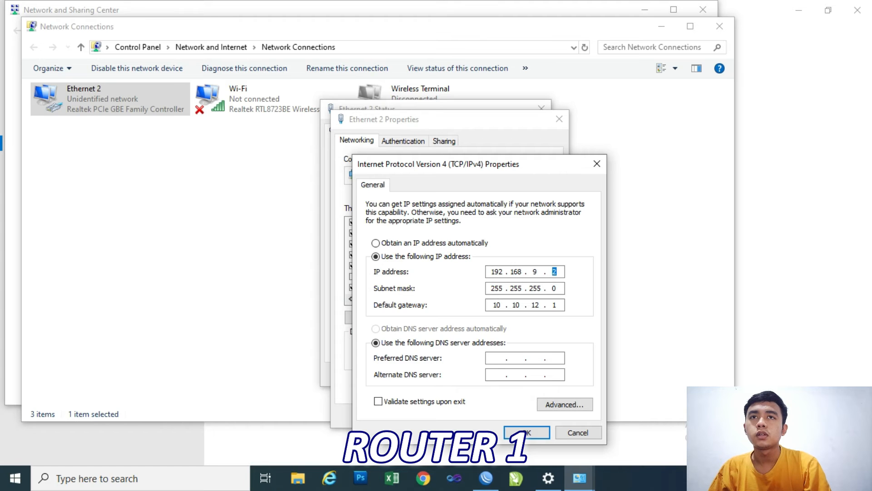
pyautogui.write('2')
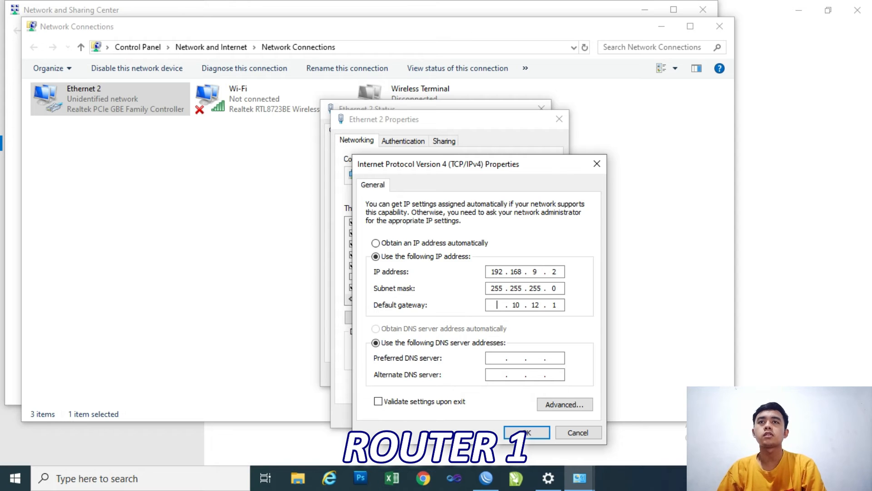
# Set the Ethernet 2 adapter's default gateway to 192.168.9.1 and save the IPv4 and adapter properties.
pyautogui.press('BackSpace')
pyautogui.press('BackSpace')
pyautogui.write('192 . ')
pyautogui.write('168 . ')
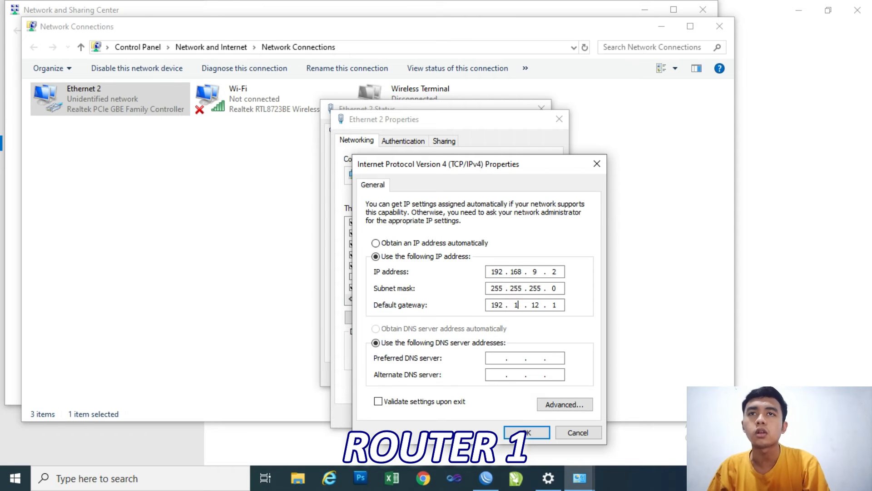
pyautogui.write('9 .')
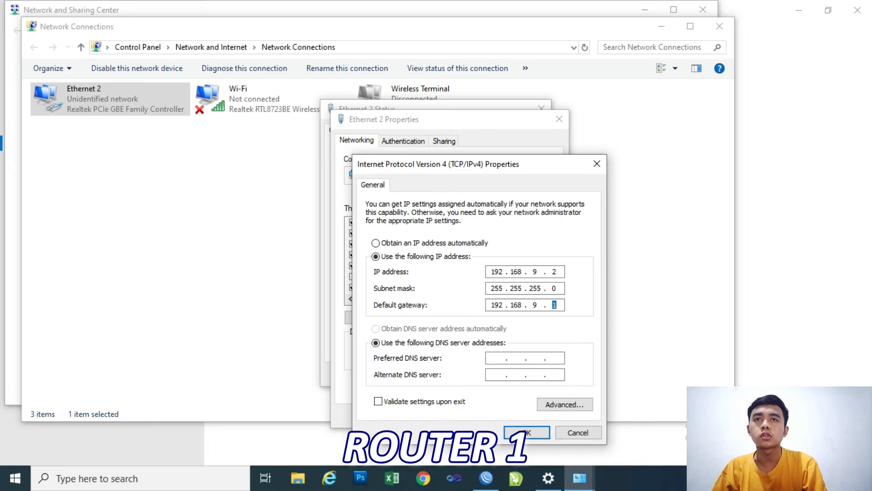
pyautogui.click(527, 433)
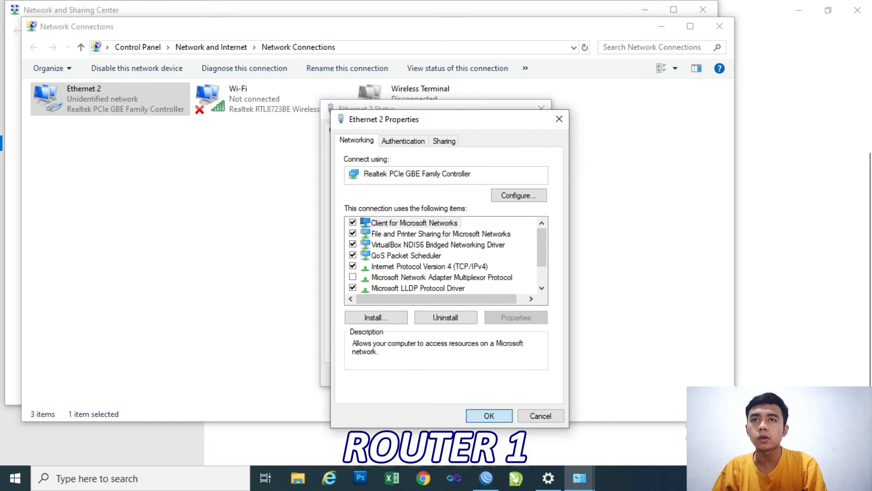
pyautogui.press('Return')
# Ping 192.168.9.1 from a Windows Command Prompt, and close the prompt, the adapter status and the network connections window.
pyautogui.press('super')
pyautogui.write('cmd')
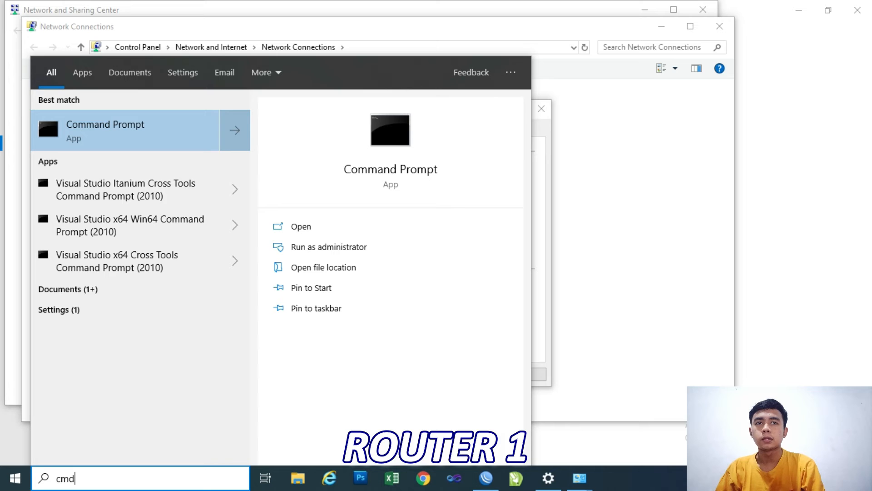
pyautogui.press('Return')
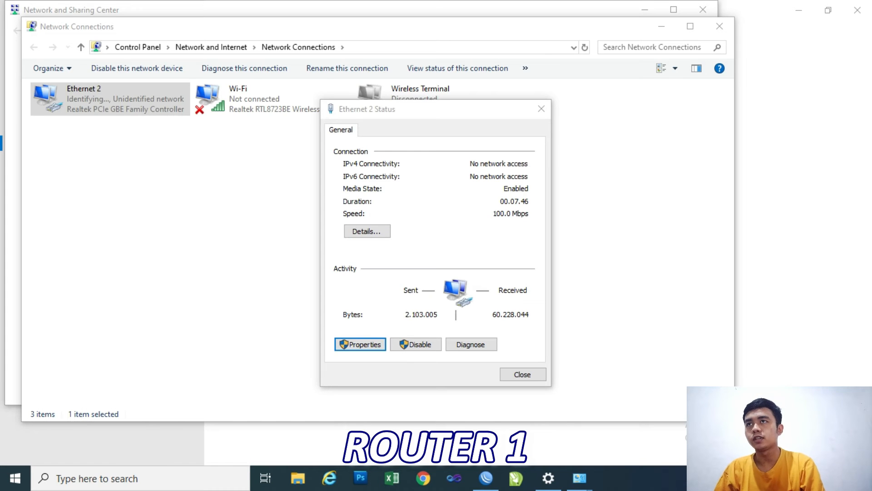
pyautogui.write('ping ')
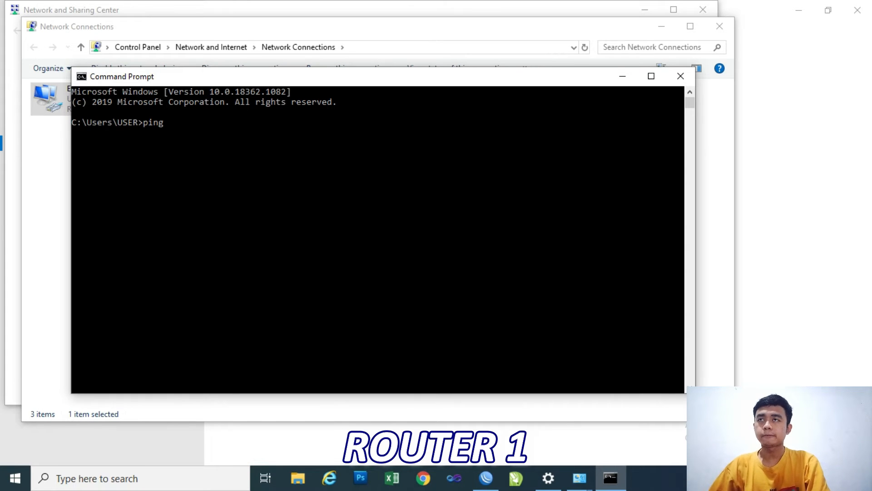
pyautogui.write('192')
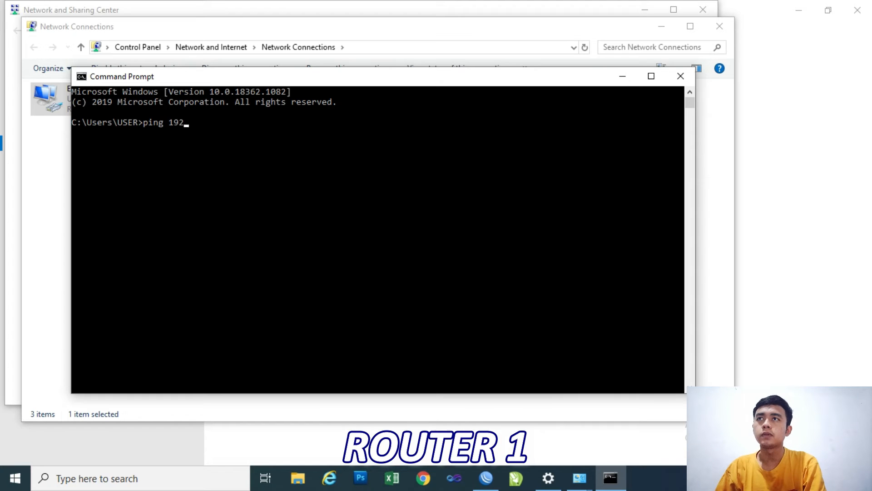
pyautogui.write('.168')
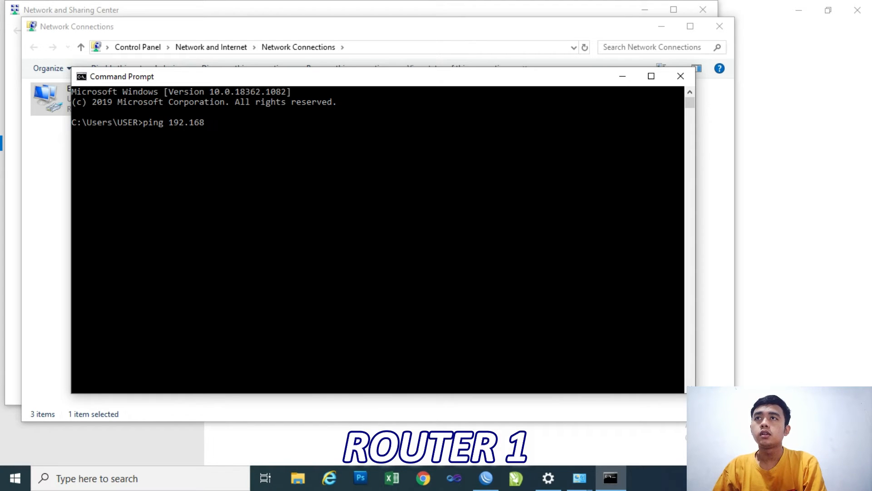
pyautogui.write('.9.1')
pyautogui.press('Return')
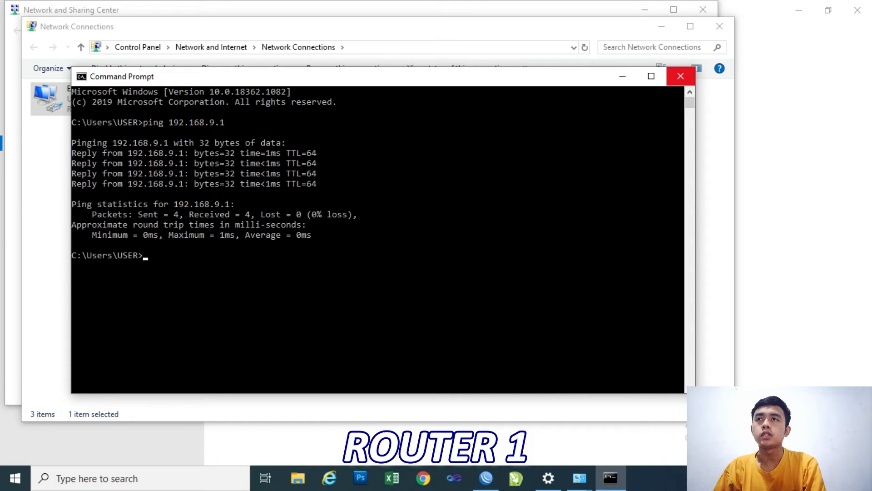
pyautogui.click(681, 76)
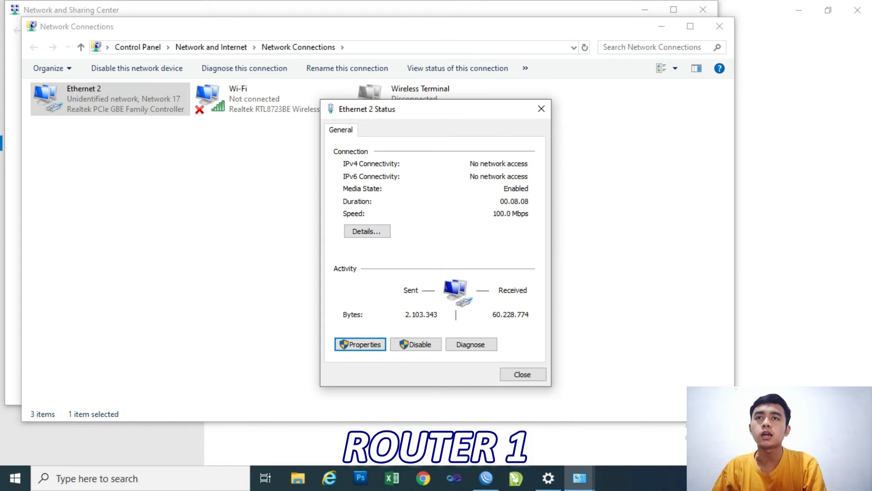
pyautogui.click(522, 373)
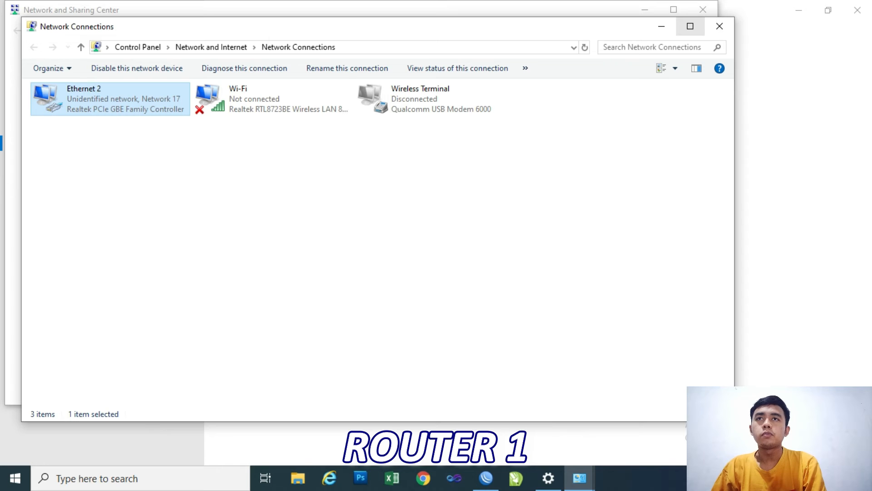
pyautogui.click(720, 26)
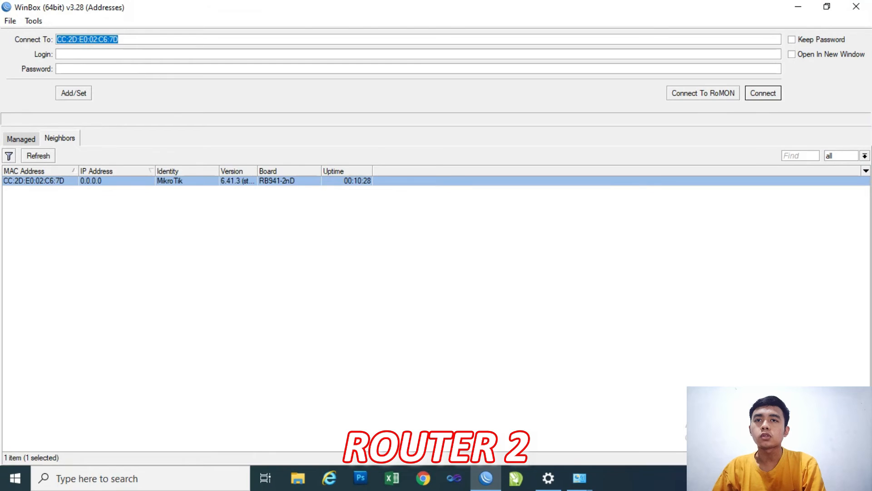
# Log in to Router 2 in WinBox with the router's user name, and close the user list.
pyautogui.click(58, 54)
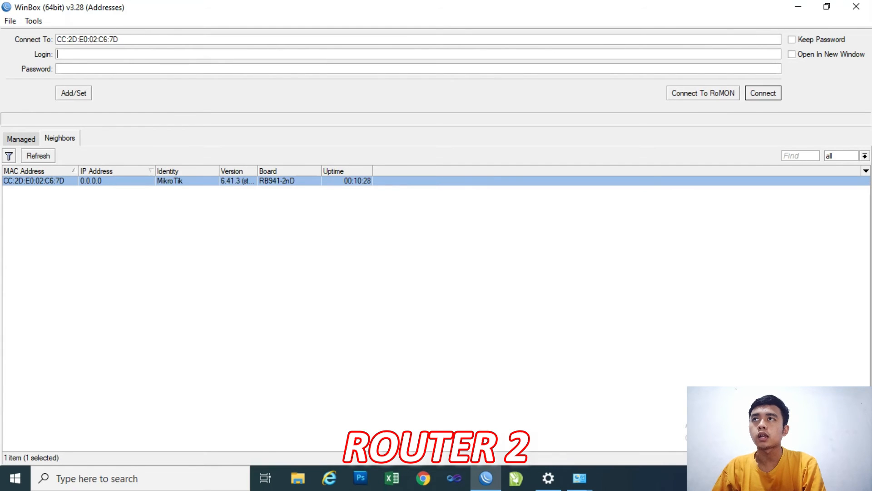
pyautogui.write('Ro')
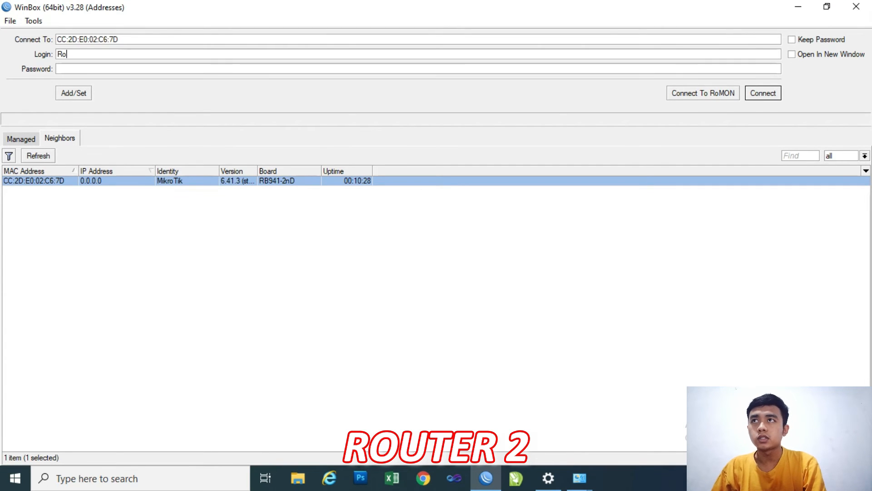
pyautogui.write('uter2')
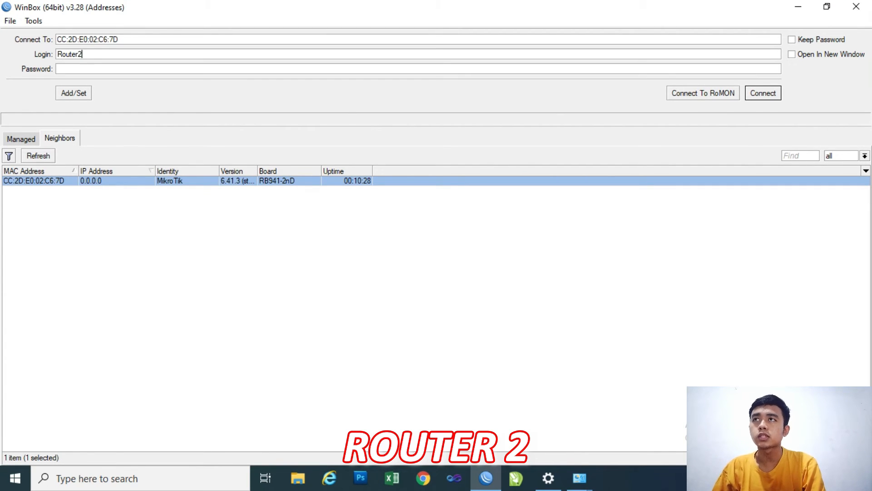
pyautogui.write('Zid')
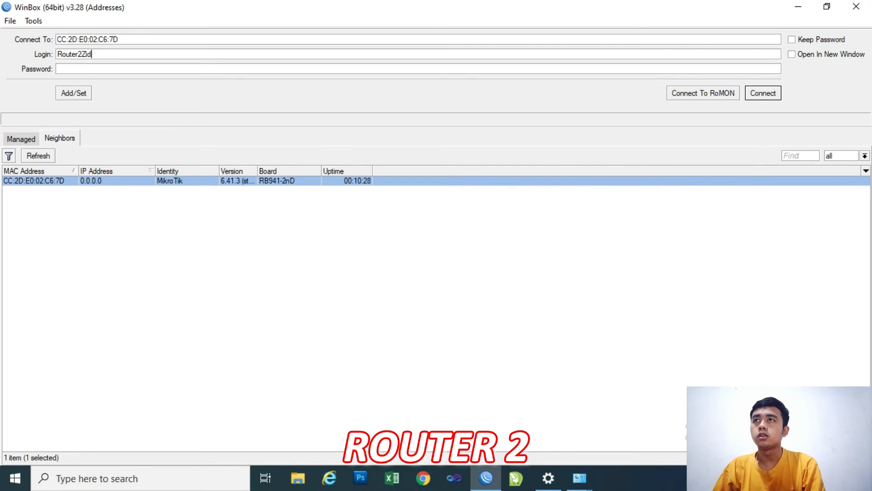
pyautogui.write('an')
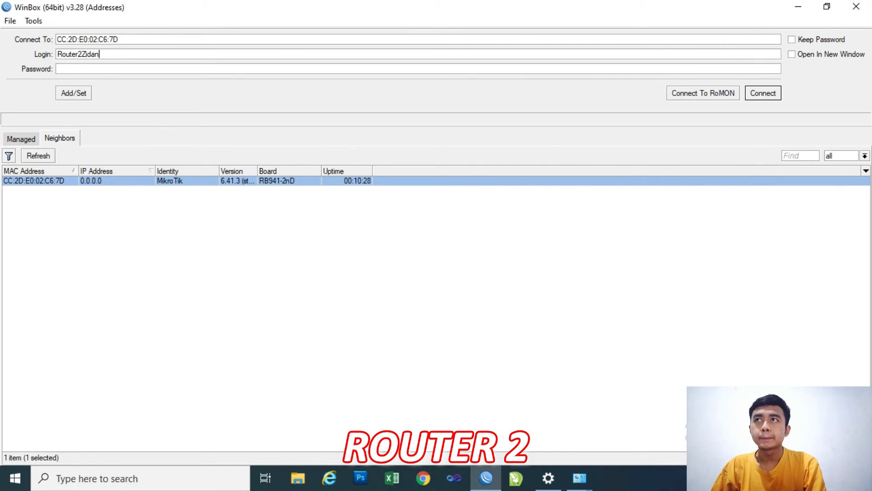
pyautogui.press('Return')
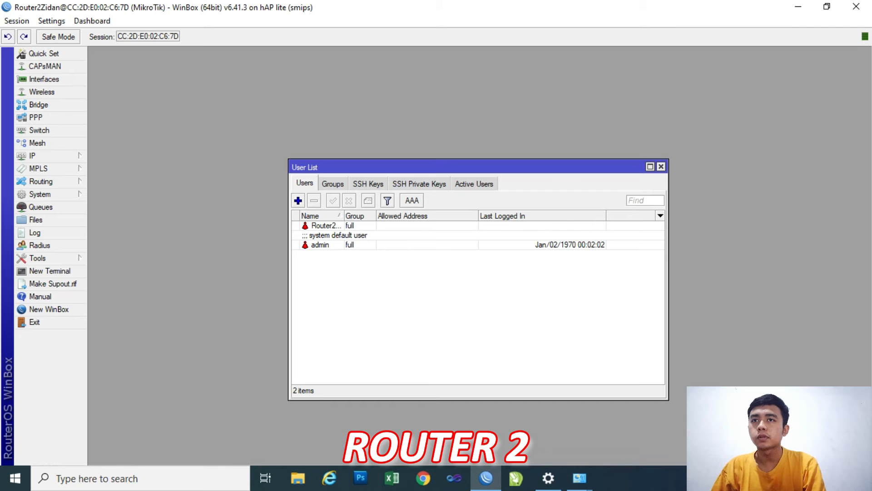
pyautogui.click(662, 167)
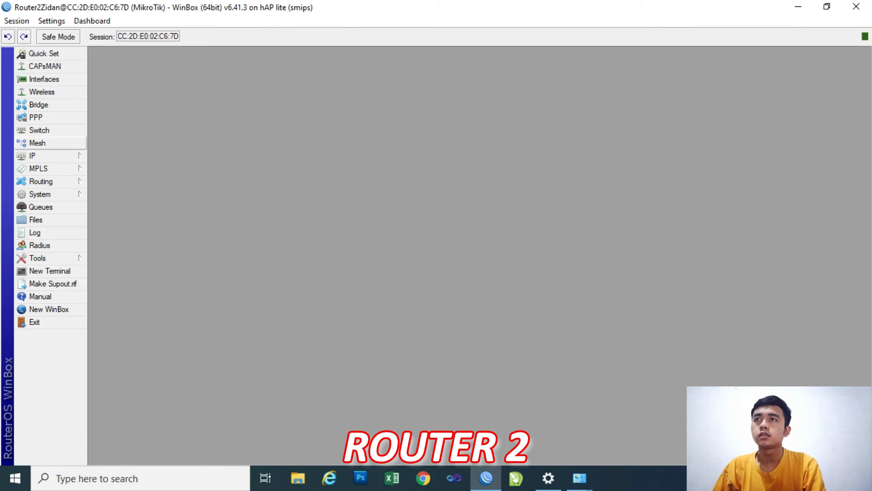
# Add the IP address 192.168.18.2/24 to interface ether1 in Router 2's address list.
pyautogui.click(46, 156)
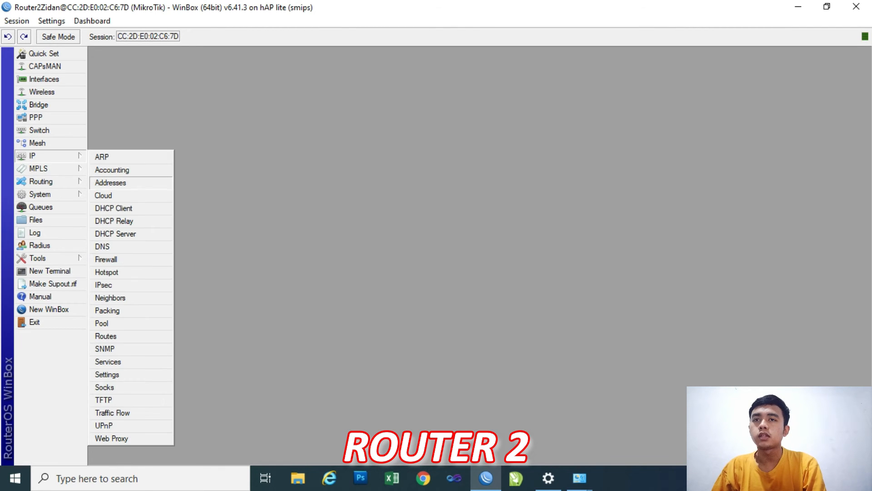
pyautogui.click(110, 182)
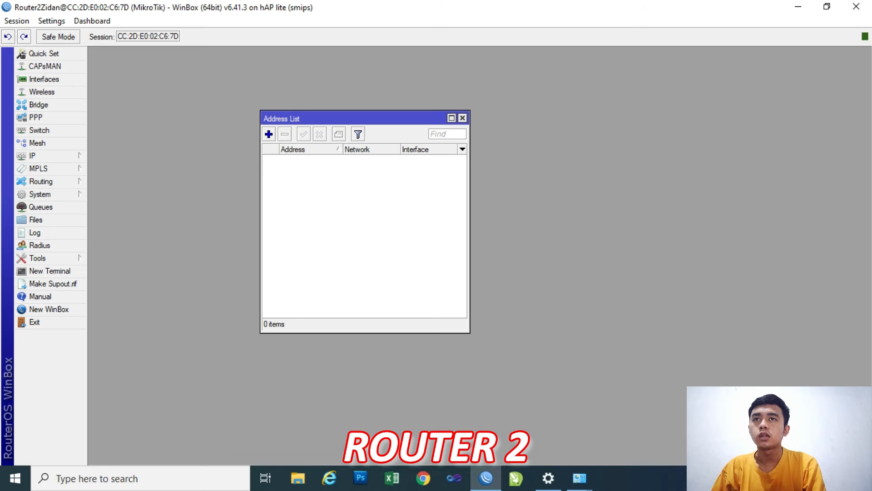
pyautogui.click(269, 135)
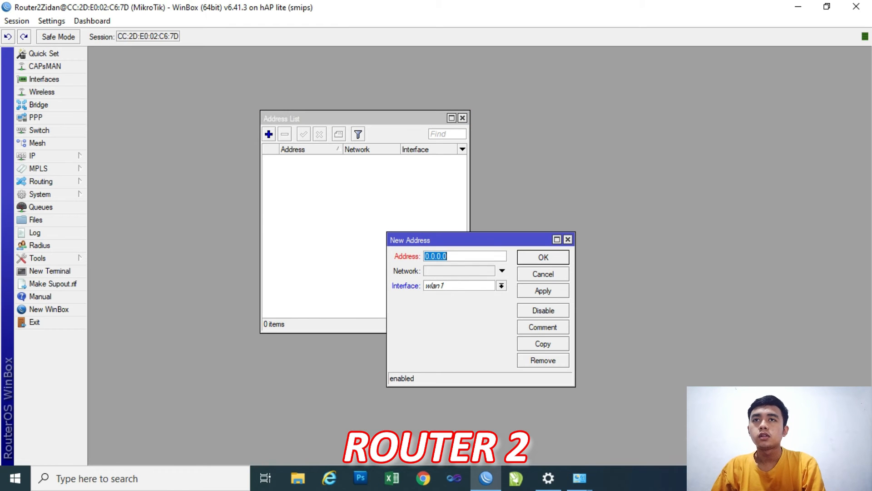
pyautogui.write('192.')
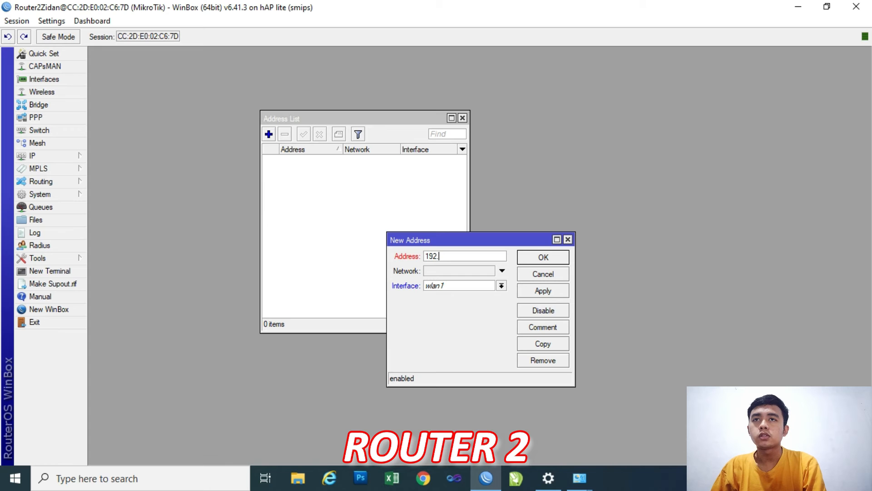
pyautogui.write('168.18.2')
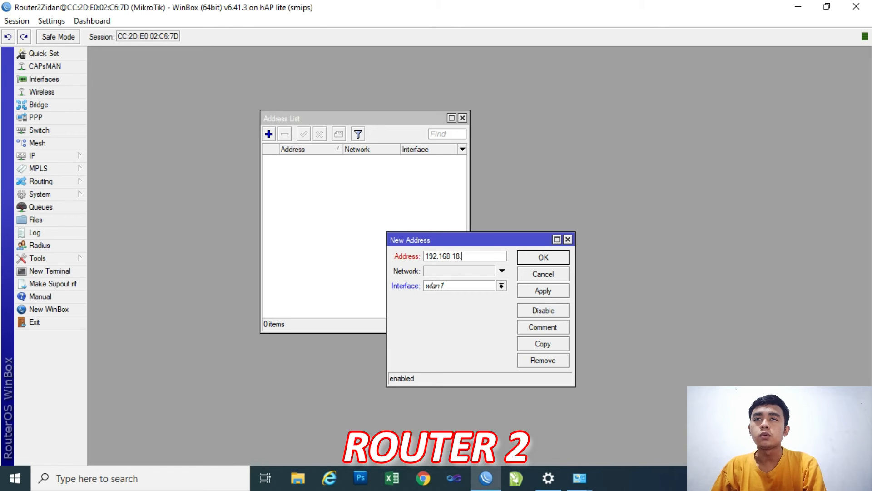
pyautogui.write('/24')
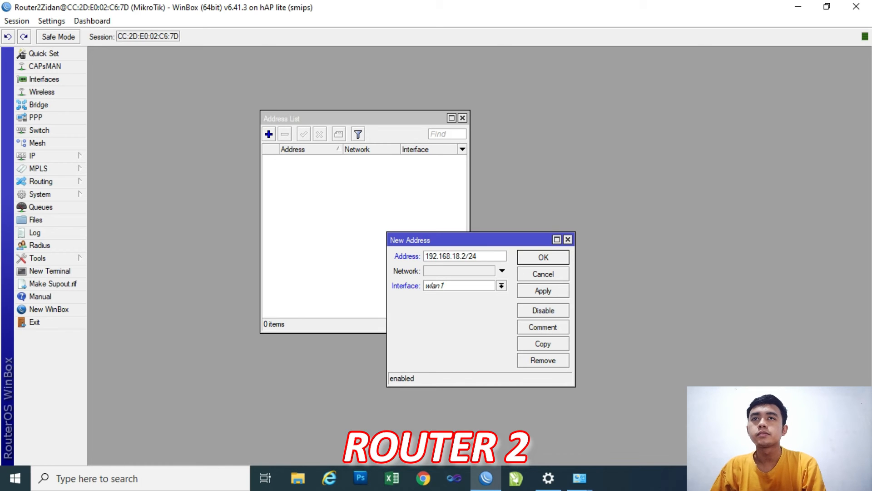
pyautogui.click(502, 286)
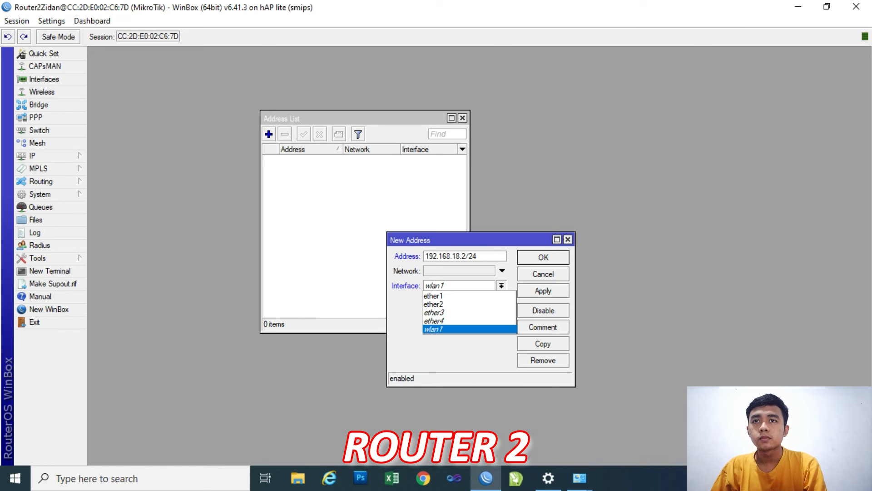
pyautogui.click(459, 296)
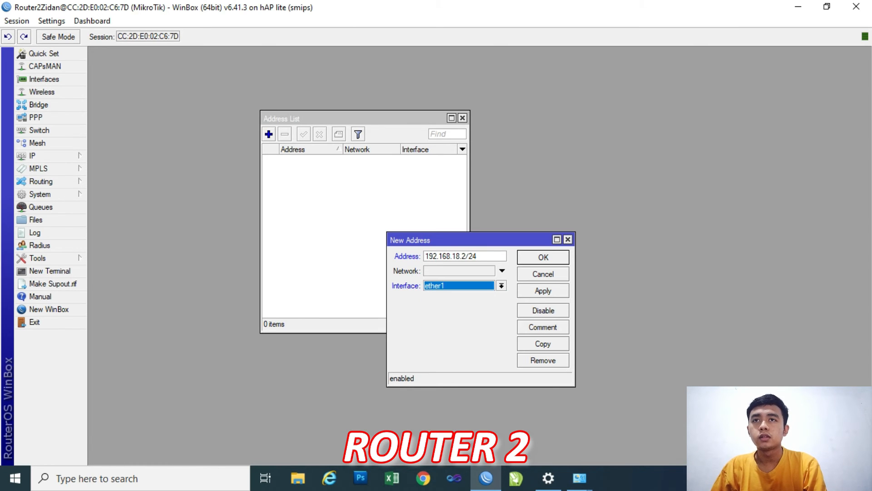
pyautogui.click(543, 290)
pyautogui.click(543, 257)
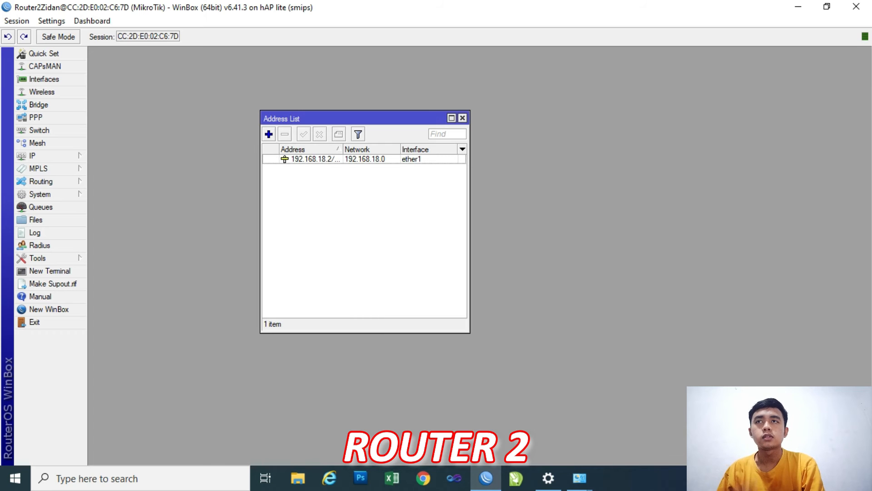
# Add the IP address 192.168.2.1/24 to interface ether2 in Router 2's address list.
pyautogui.click(268, 134)
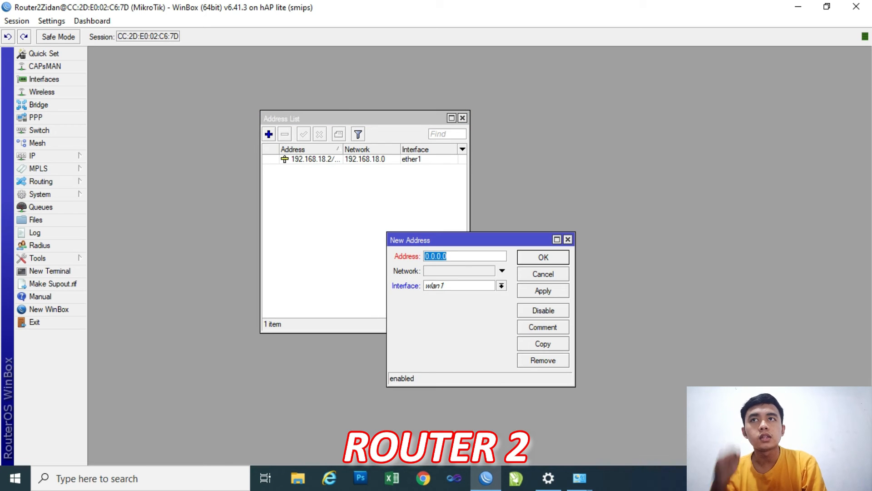
pyautogui.write('192')
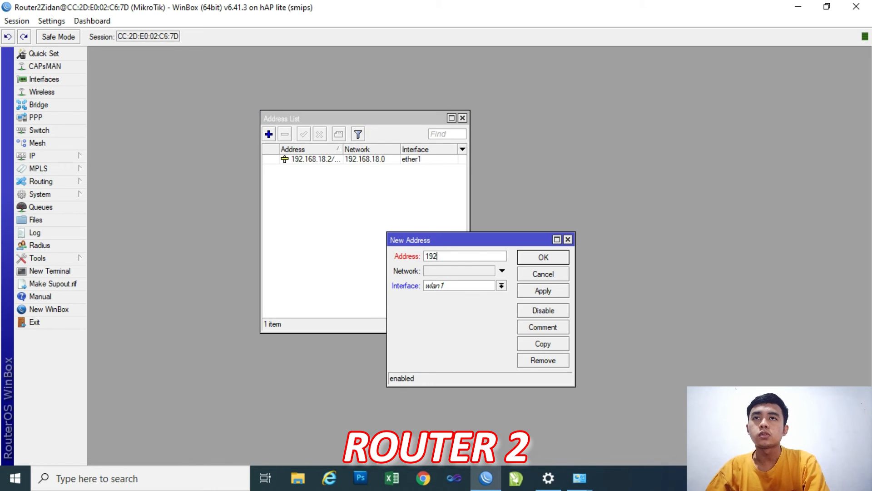
pyautogui.write('.168')
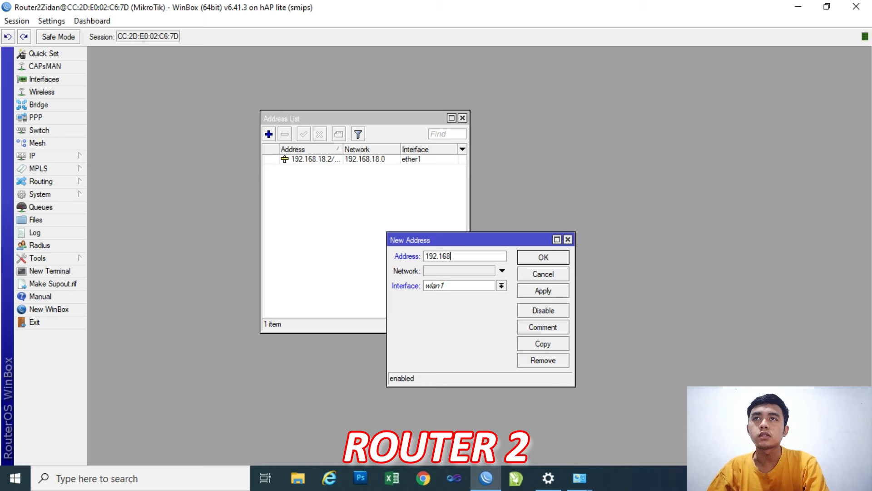
pyautogui.write('.2')
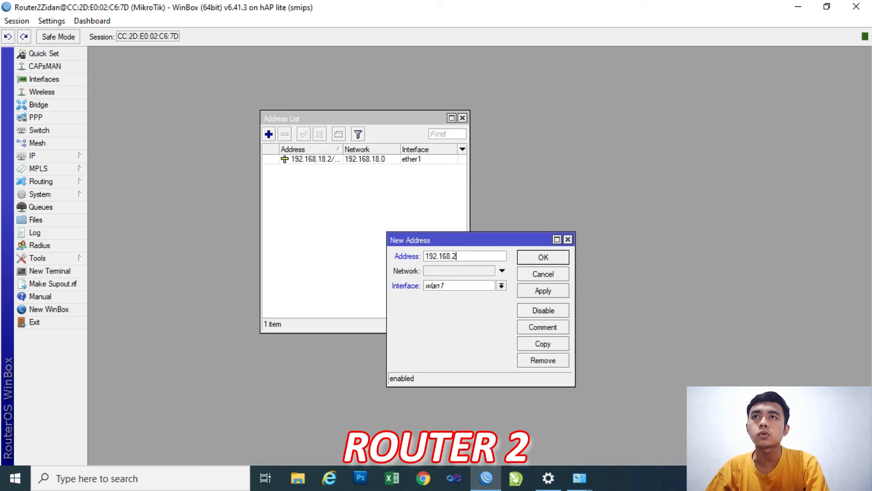
pyautogui.write('.1')
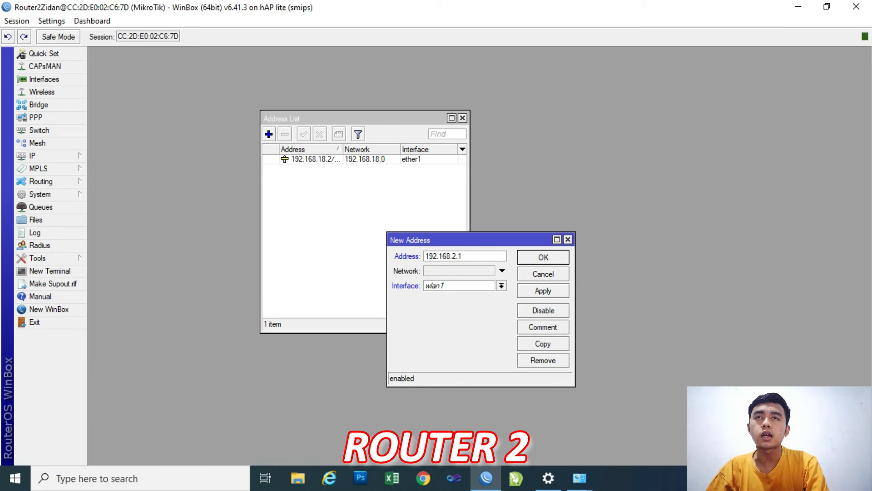
pyautogui.write('/24')
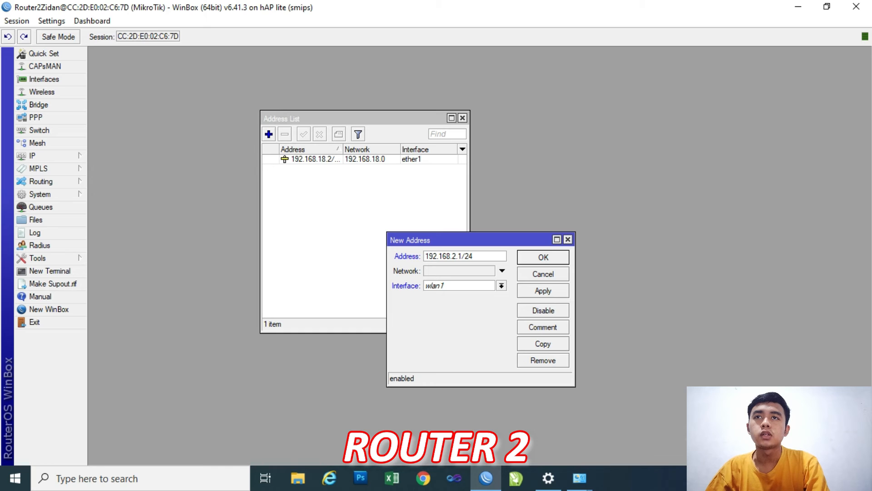
pyautogui.click(502, 286)
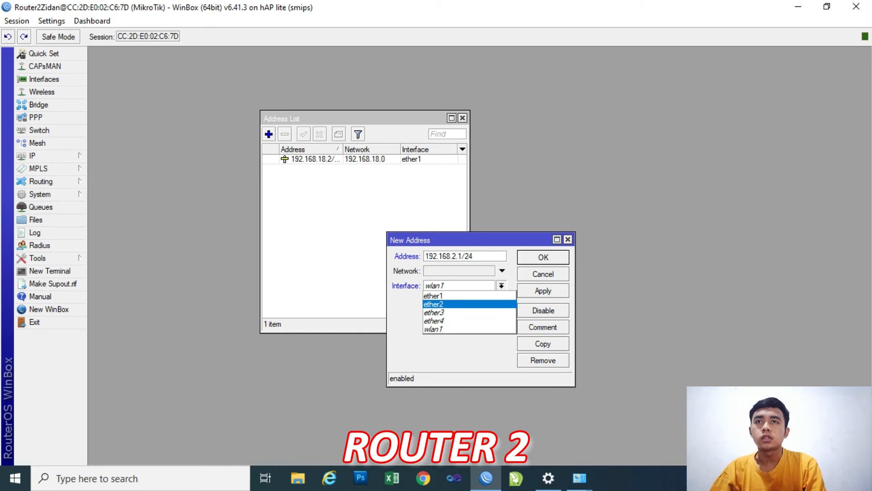
pyautogui.click(468, 304)
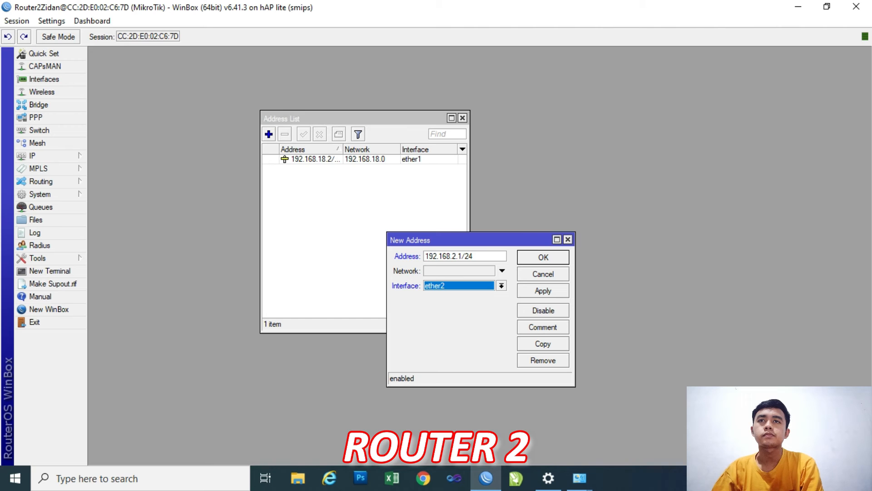
pyautogui.click(543, 291)
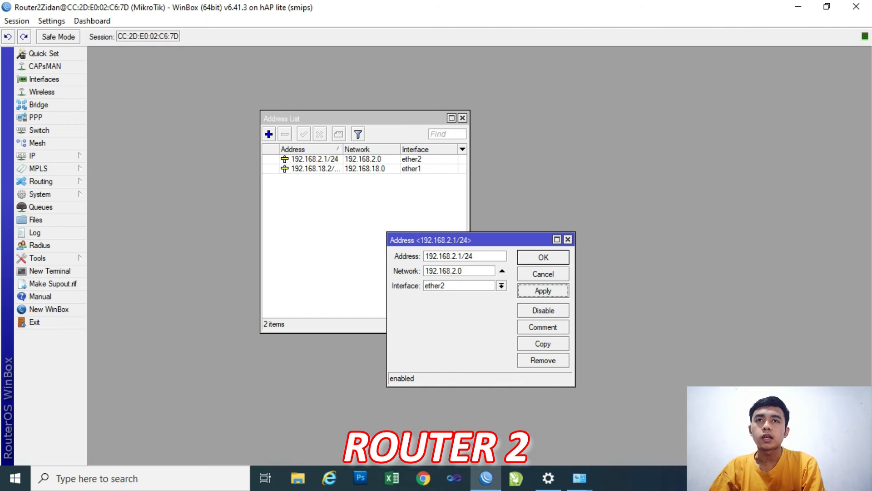
pyautogui.click(543, 257)
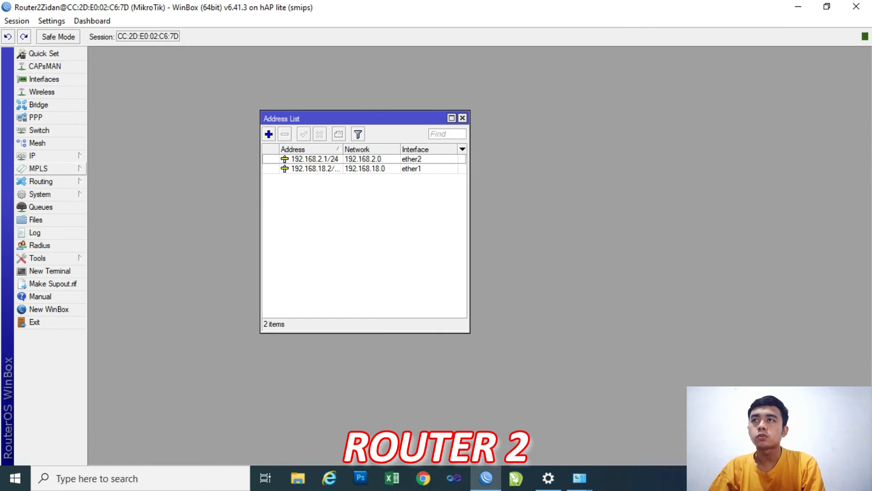
# Add a RIP interface entry for all interfaces on Router 2, with receive v1-2, send v2 and no authentication.
pyautogui.click(41, 181)
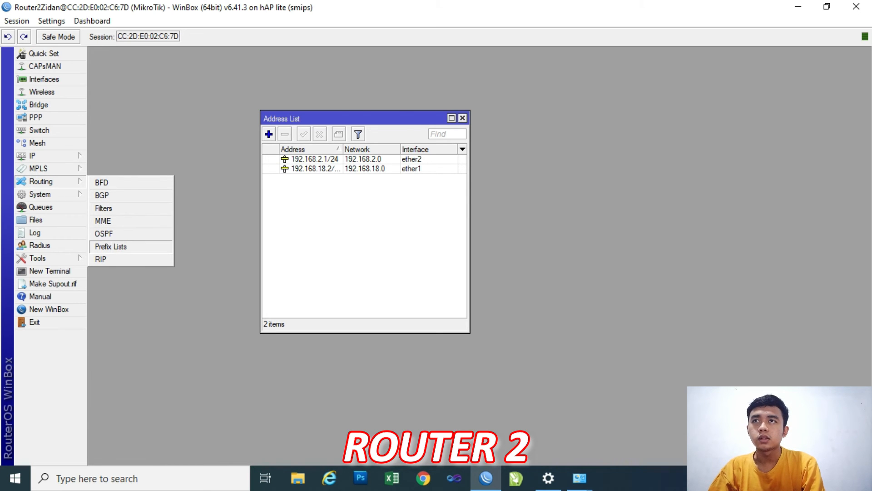
pyautogui.click(101, 259)
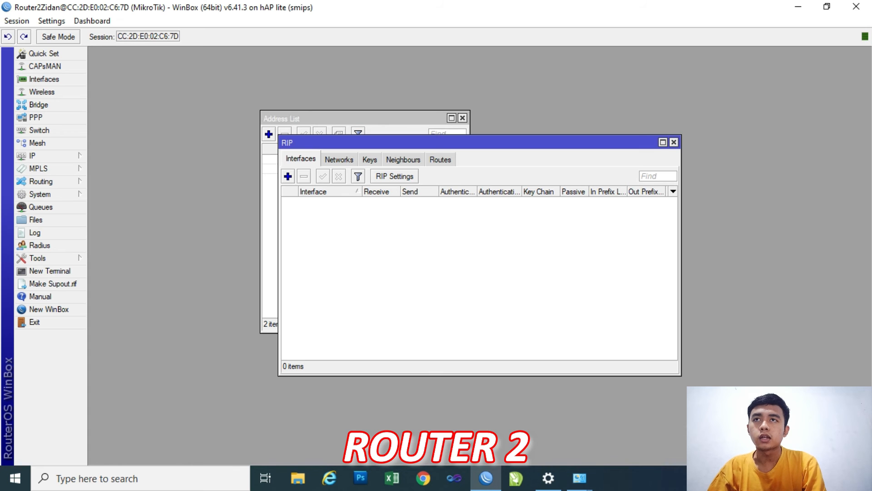
pyautogui.moveTo(372, 142); pyautogui.dragTo(412, 166)
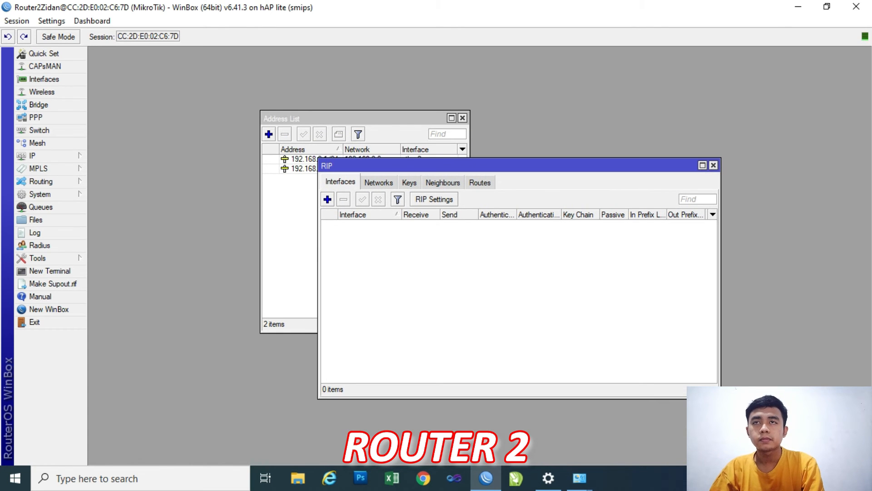
pyautogui.click(328, 200)
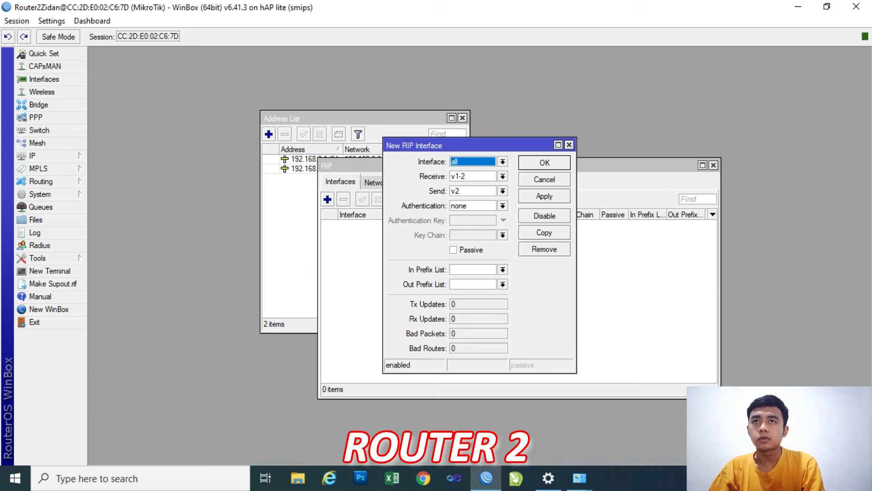
pyautogui.moveTo(468, 146); pyautogui.dragTo(473, 193)
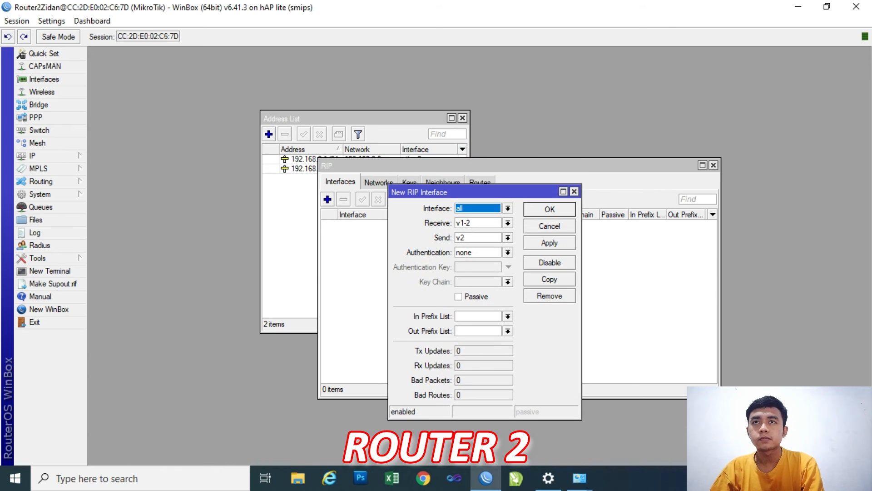
pyautogui.click(550, 244)
pyautogui.click(550, 210)
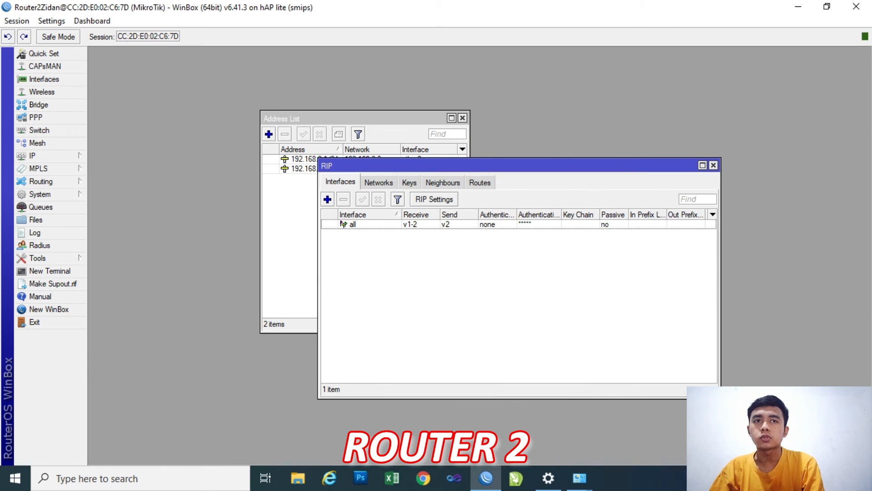
# Add the network 192.168.18.0/24 to Router 2's RIP networks.
pyautogui.click(378, 182)
pyautogui.click(328, 199)
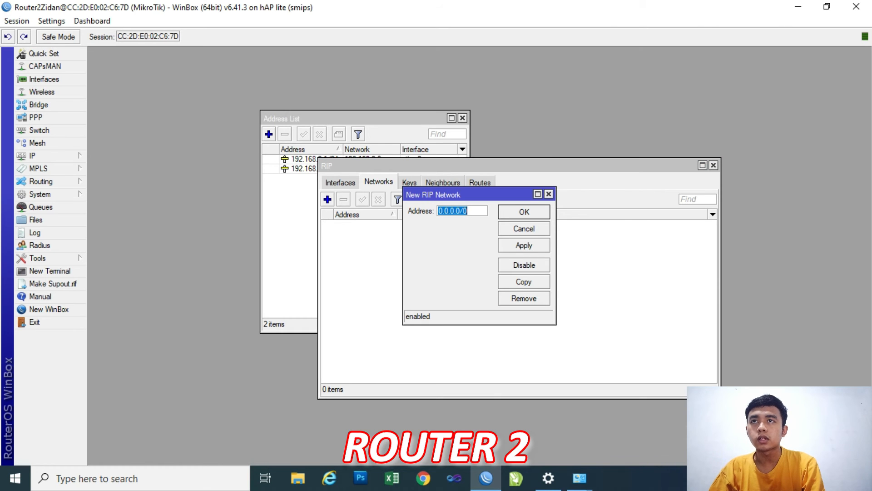
pyautogui.write('192')
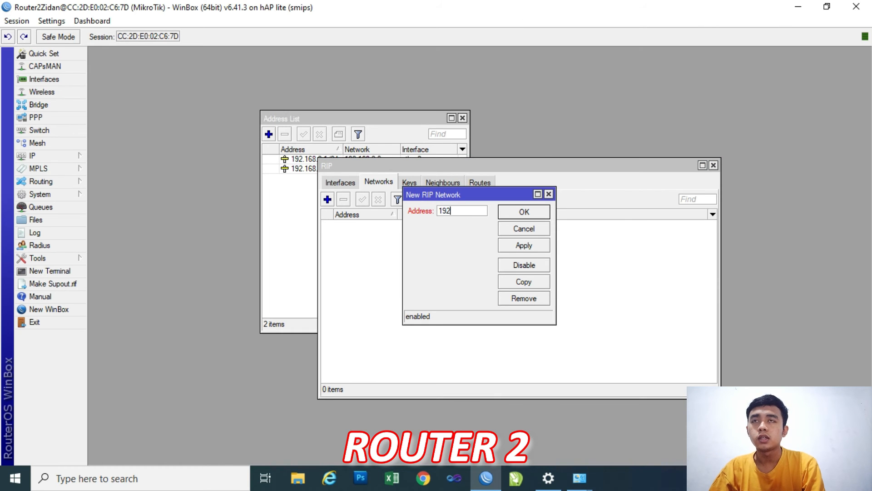
pyautogui.write('.16')
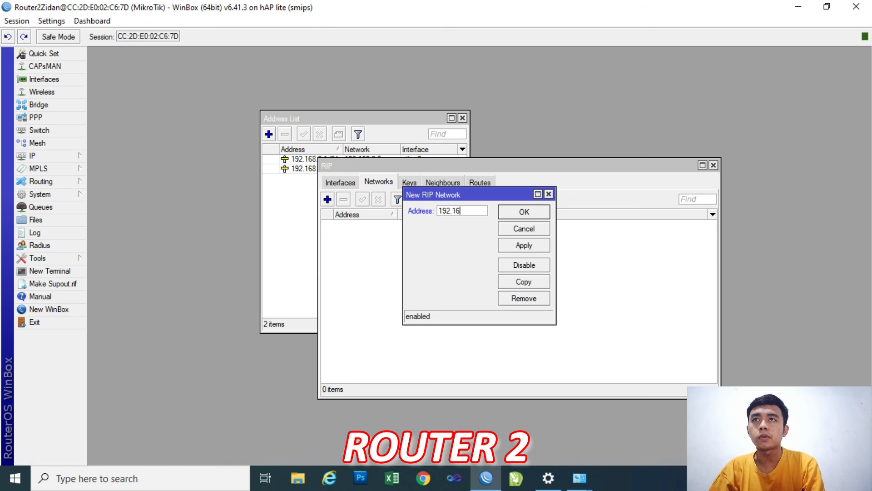
pyautogui.write('8.18.0/24')
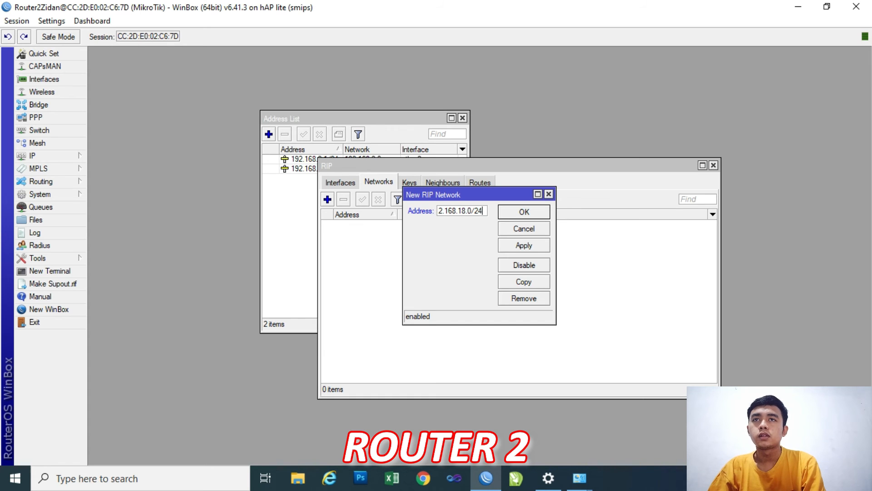
pyautogui.click(524, 245)
pyautogui.click(524, 212)
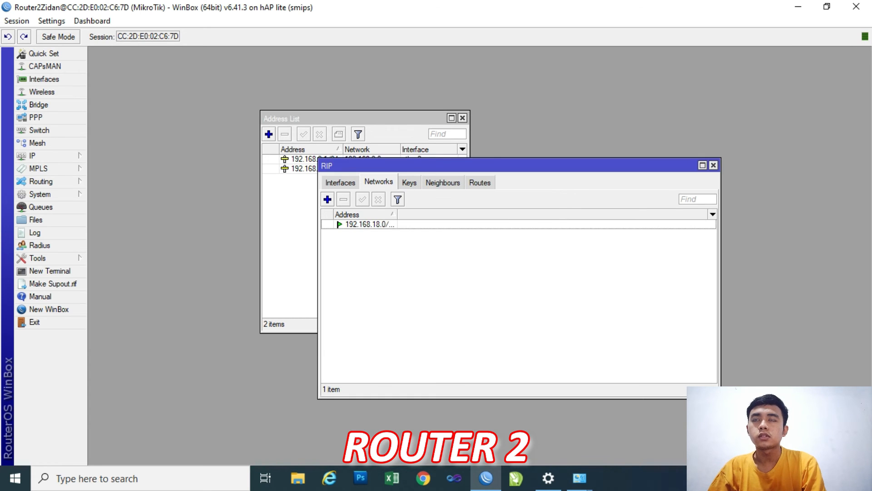
# Add the network 192.168.2.0/24 to Router 2's RIP networks.
pyautogui.click(327, 199)
pyautogui.write('192.168')
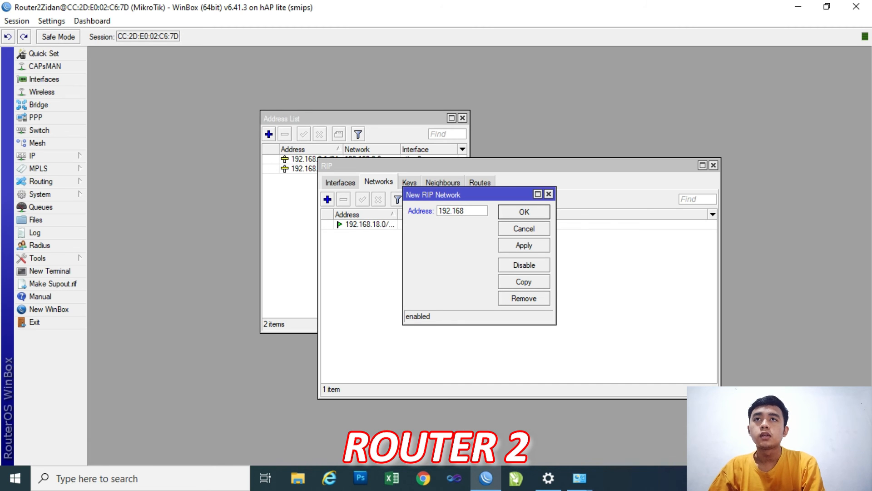
pyautogui.write('.2.0')
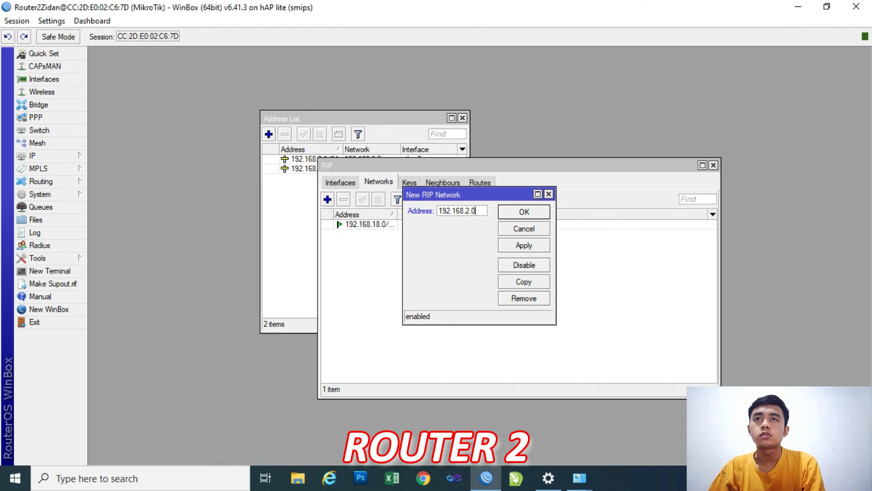
pyautogui.write('/24')
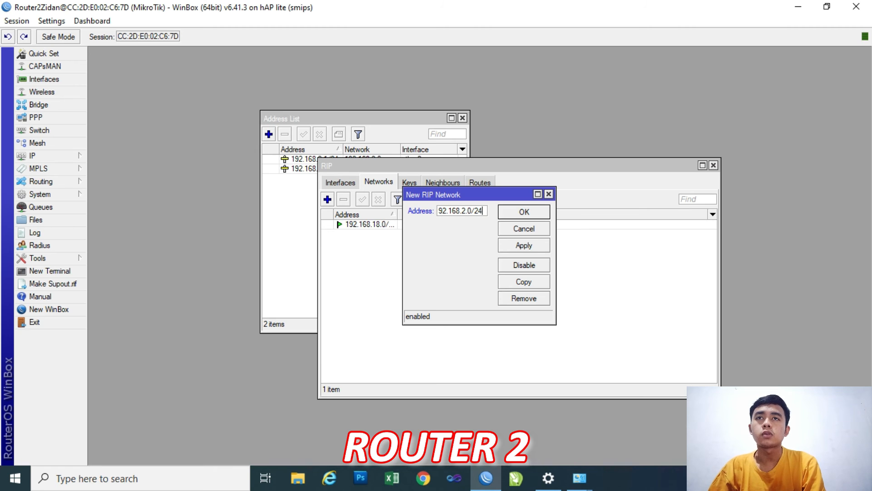
pyautogui.click(524, 245)
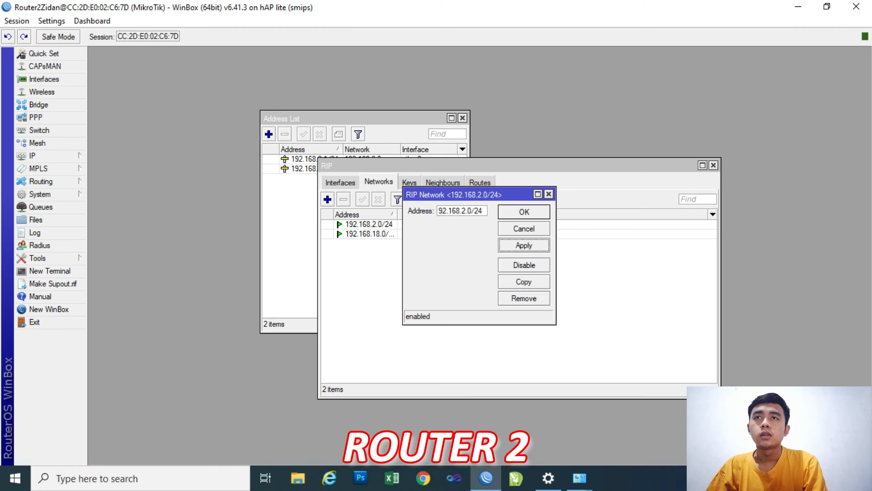
pyautogui.click(524, 212)
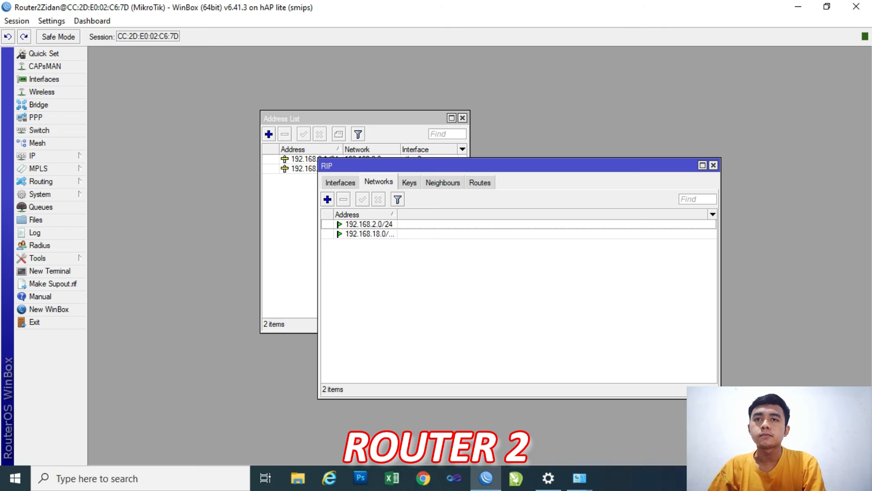
# Switch to Windows Network Connections and set the Ethernet 2 adapter's static IPv4 address to 192.168.2.2.
pyautogui.moveTo(579, 478)
pyautogui.click(636, 409)
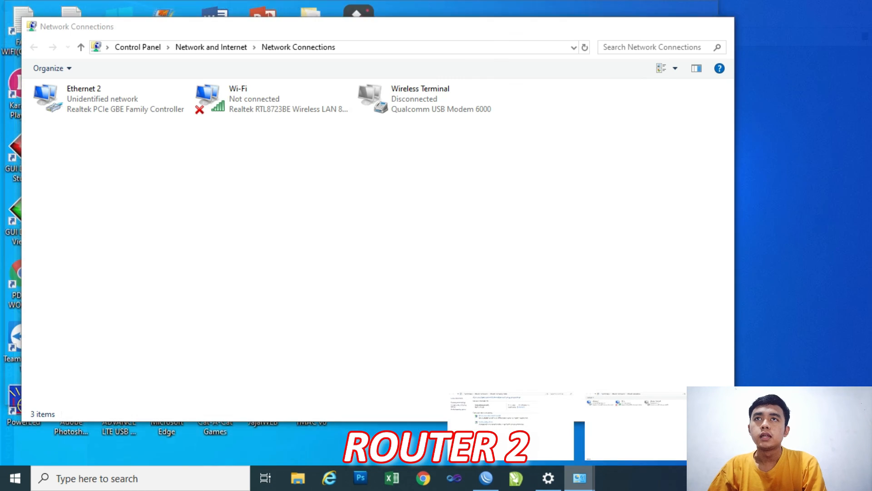
pyautogui.doubleClick(110, 99)
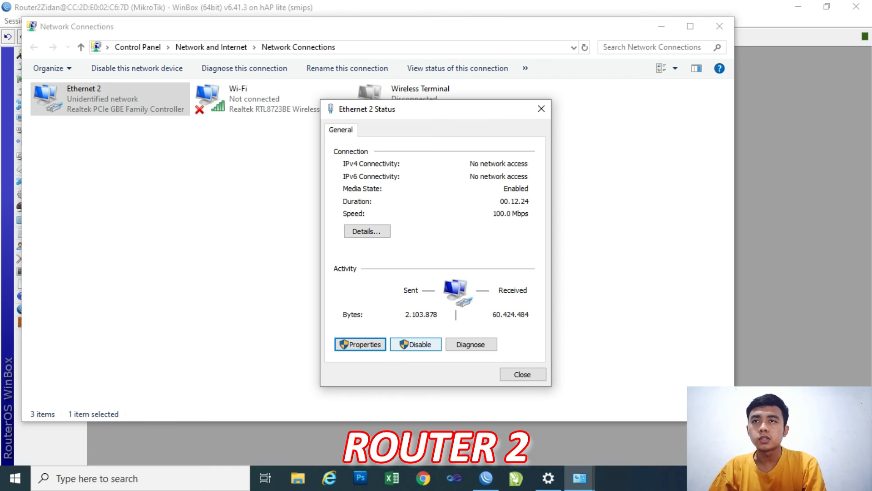
pyautogui.click(360, 344)
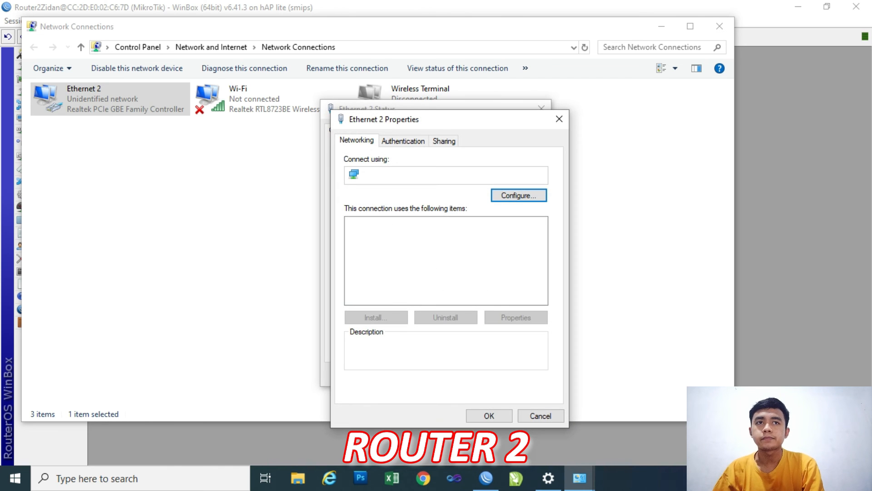
pyautogui.doubleClick(428, 265)
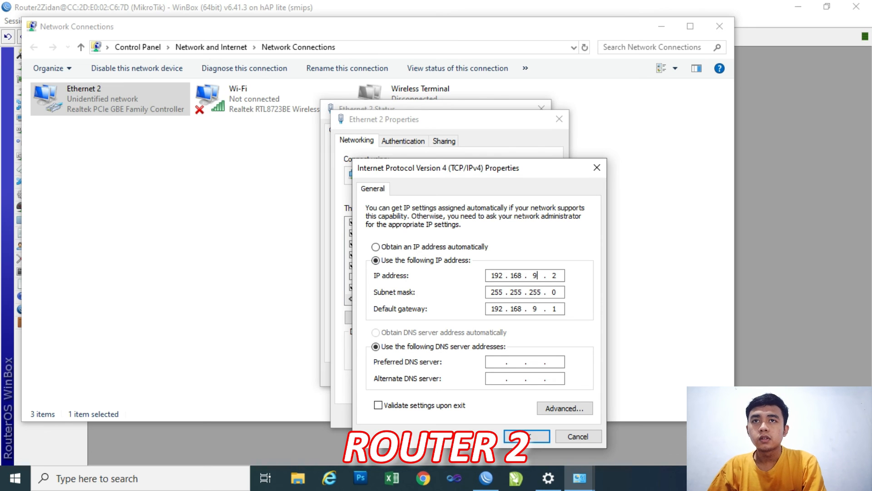
pyautogui.press('BackSpace')
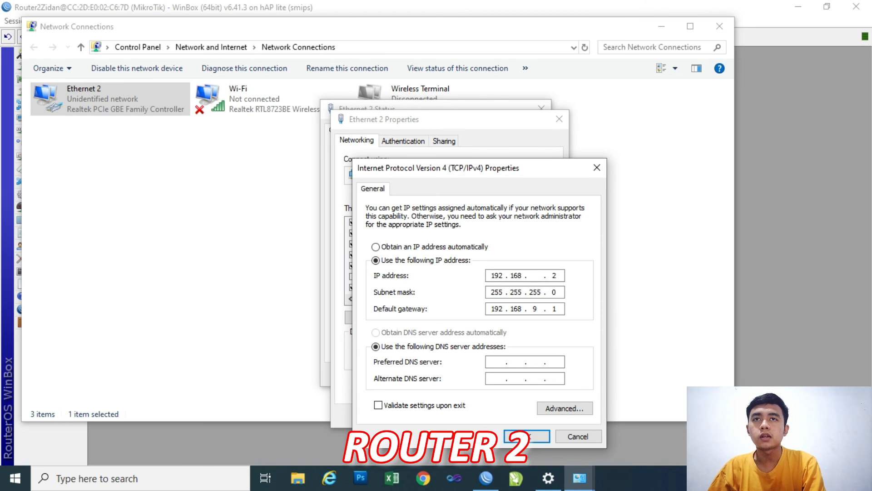
pyautogui.write('2')
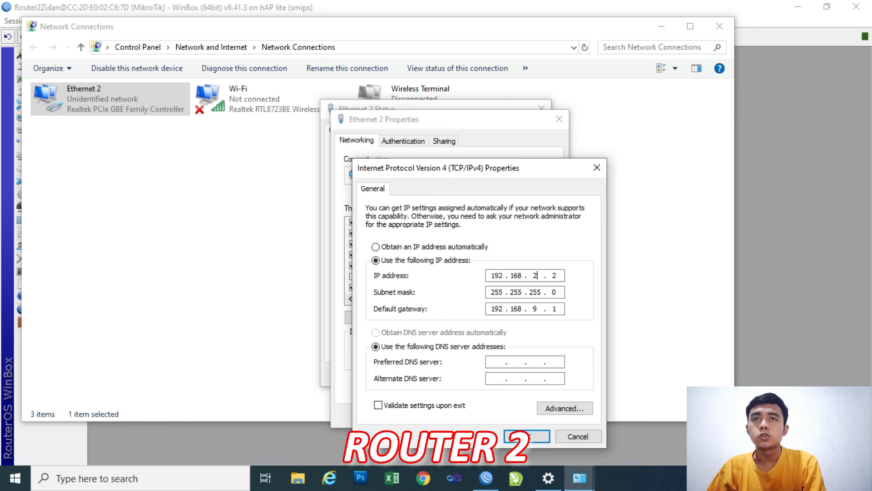
# Set the Ethernet 2 default gateway to 192.168.2.1, accept the IPv4 settings and close the adapter properties.
pyautogui.click(538, 309)
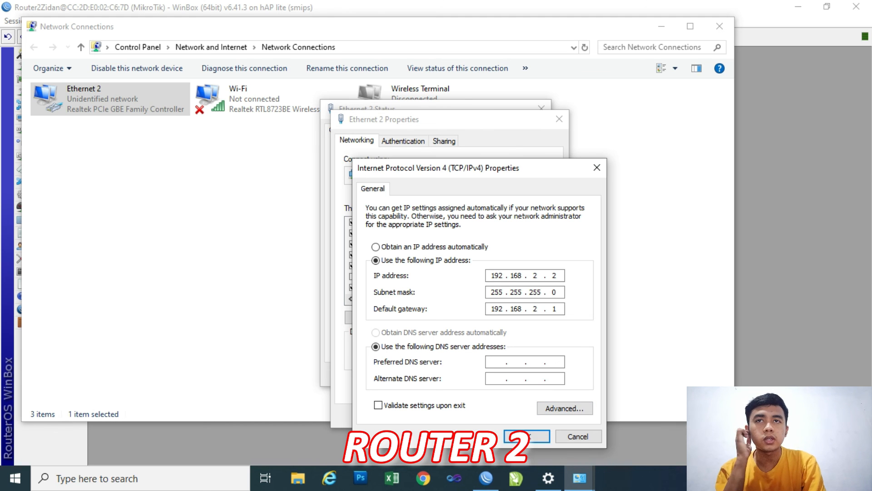
pyautogui.click(527, 436)
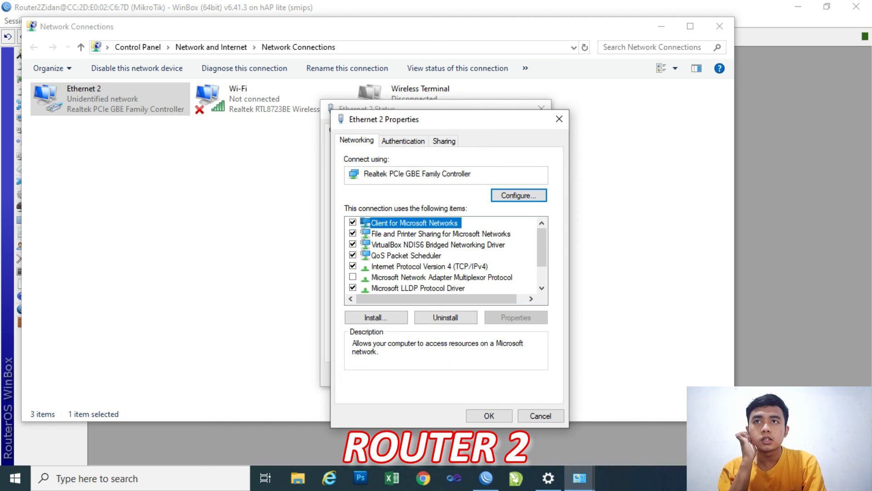
pyautogui.click(541, 416)
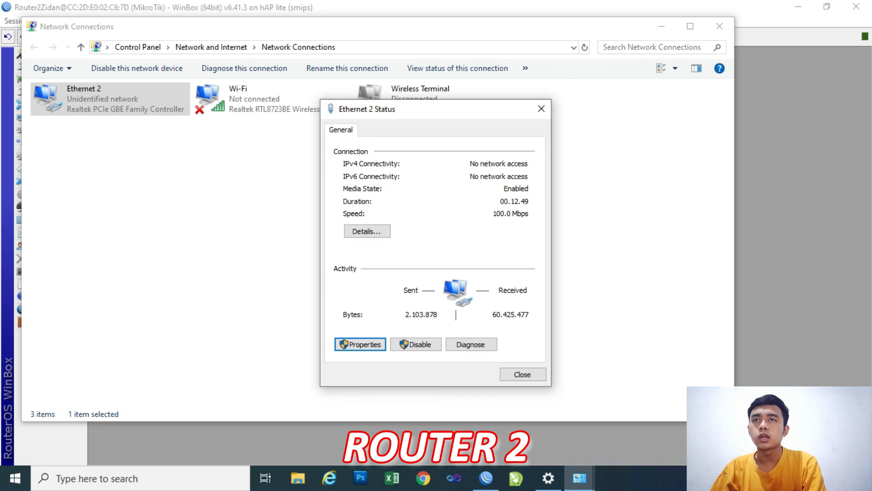
# Switch to Command Prompt and ping Router 2's gateway address 192.168.2.1 from the PC.
pyautogui.click(141, 478)
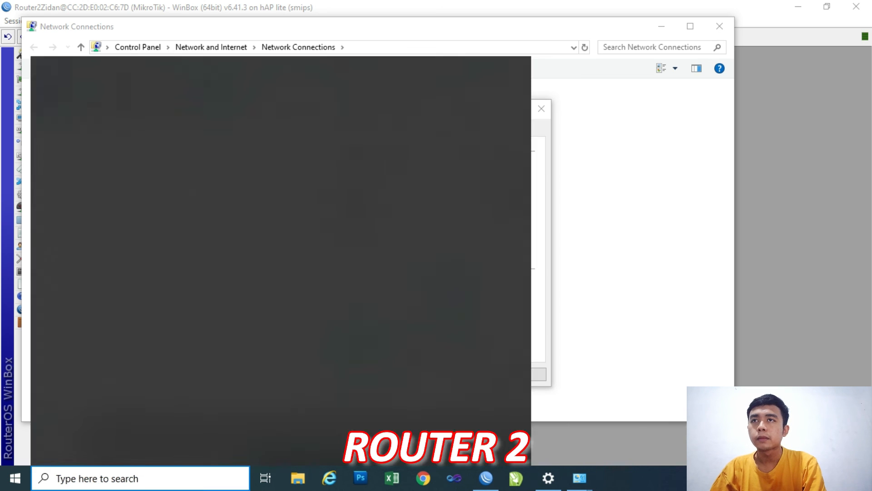
pyautogui.write('cmd')
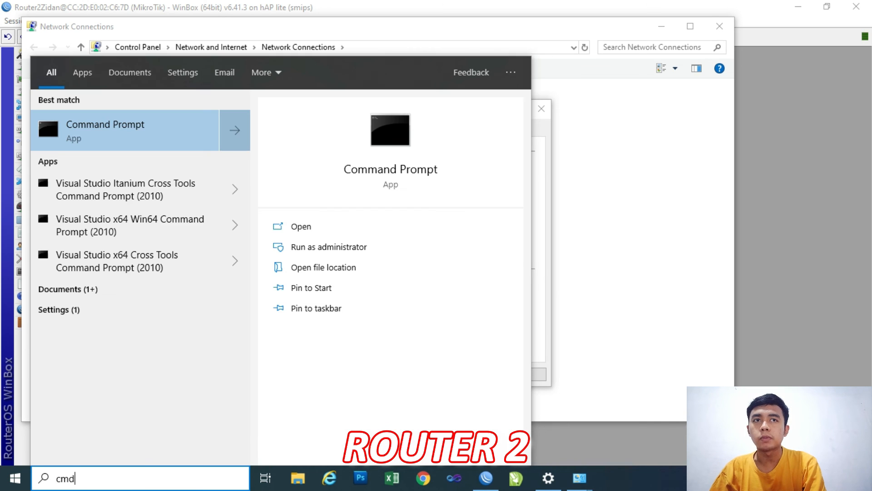
pyautogui.click(47, 109)
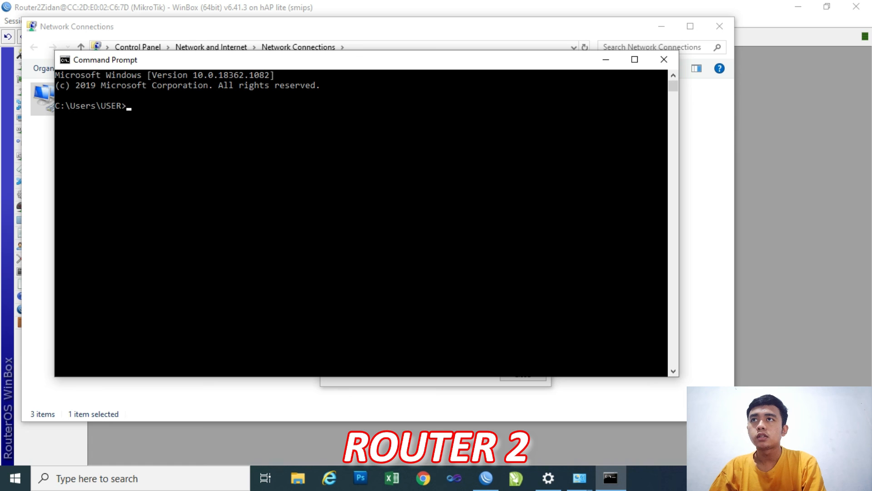
pyautogui.write('ping 192.168')
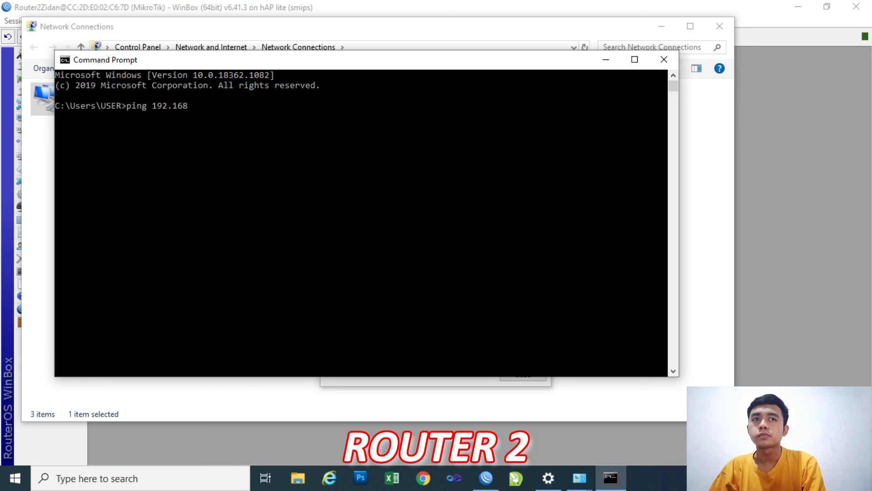
pyautogui.write('.2.1')
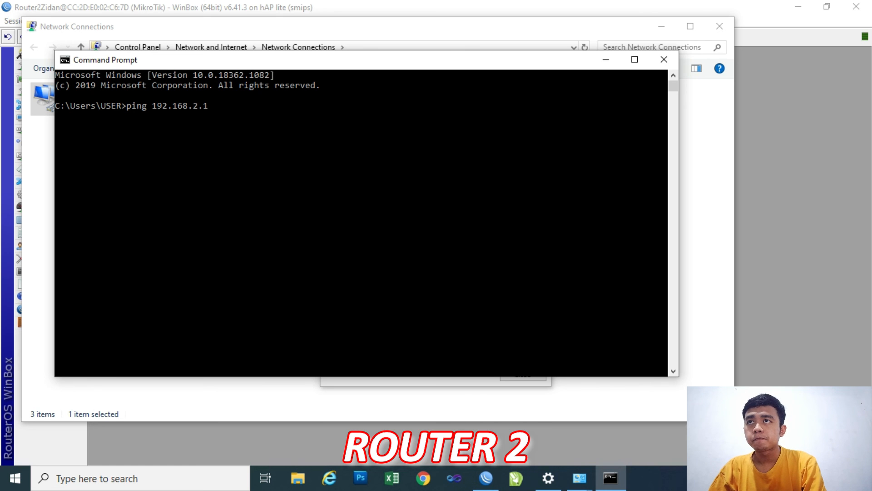
pyautogui.press('Return')
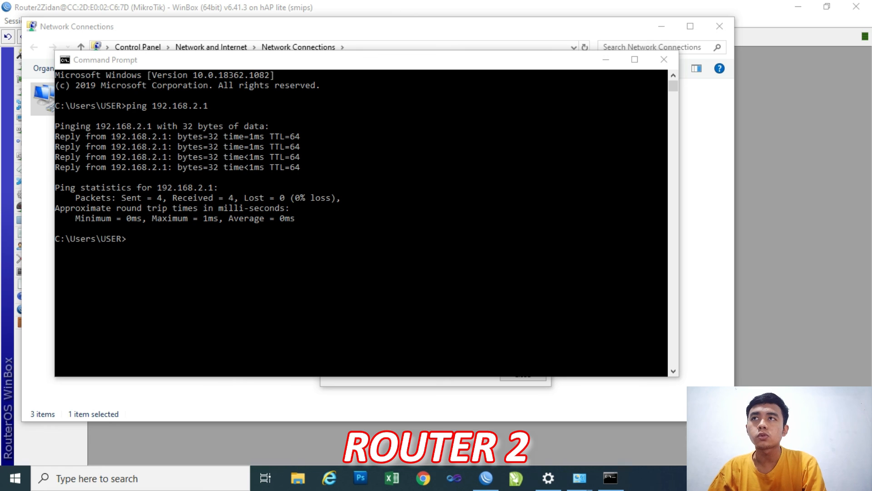
# Ping 192.168.9.2 from Router 2's PC to test the route to Router 1's network.
pyautogui.hotkey('alt', 'Tab')
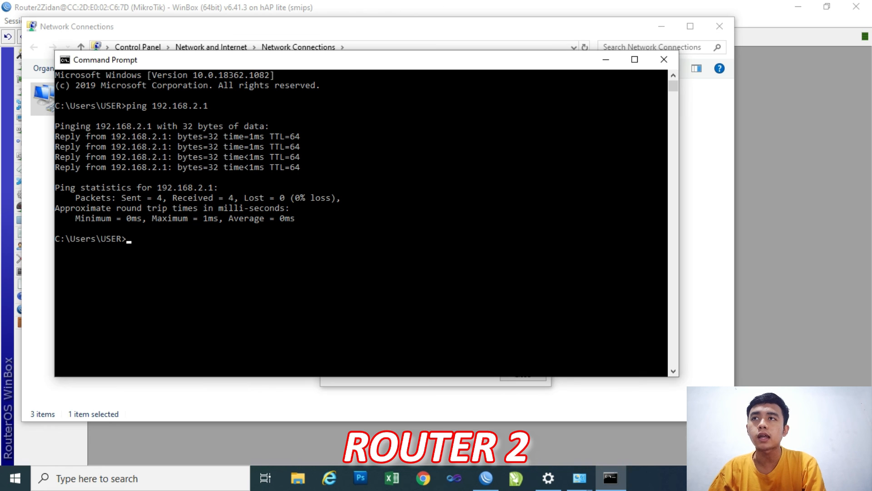
pyautogui.write('ping 192.168')
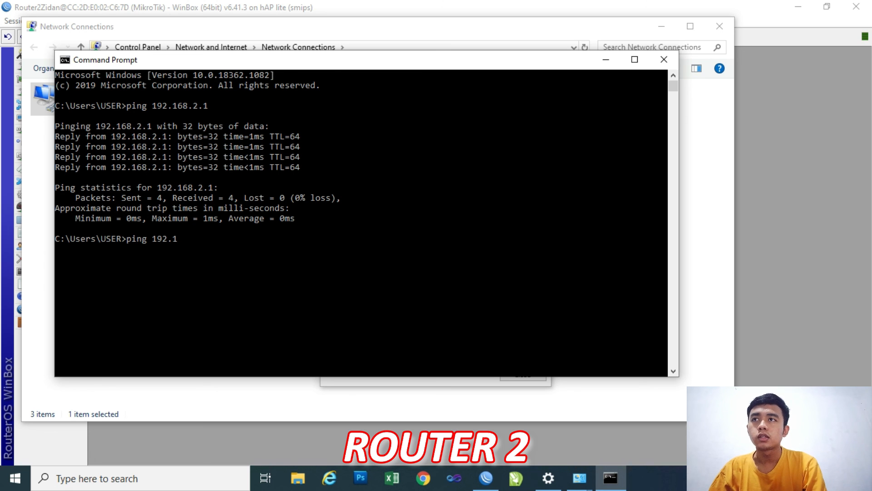
pyautogui.write('.9.2')
pyautogui.press('Return')
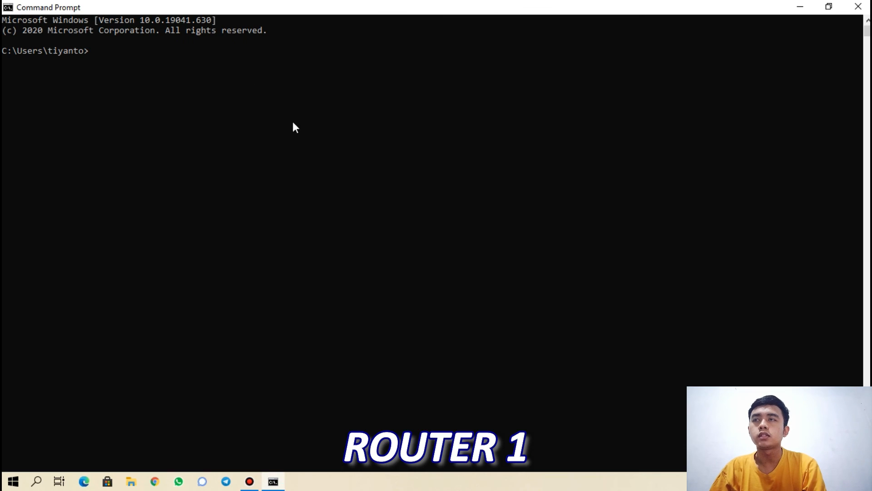
# In Command Prompt on Router 1's PC, ping Router 2's PC at 192.168.2.2.
pyautogui.write('pi')
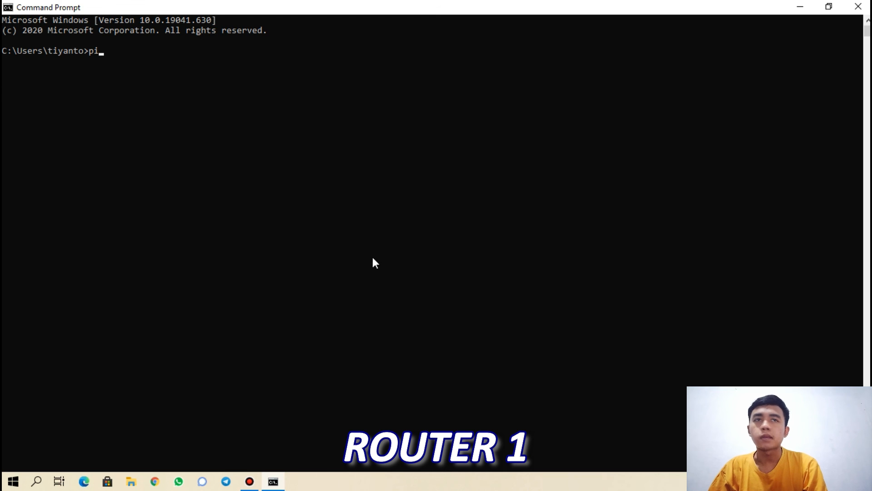
pyautogui.write('ng 1')
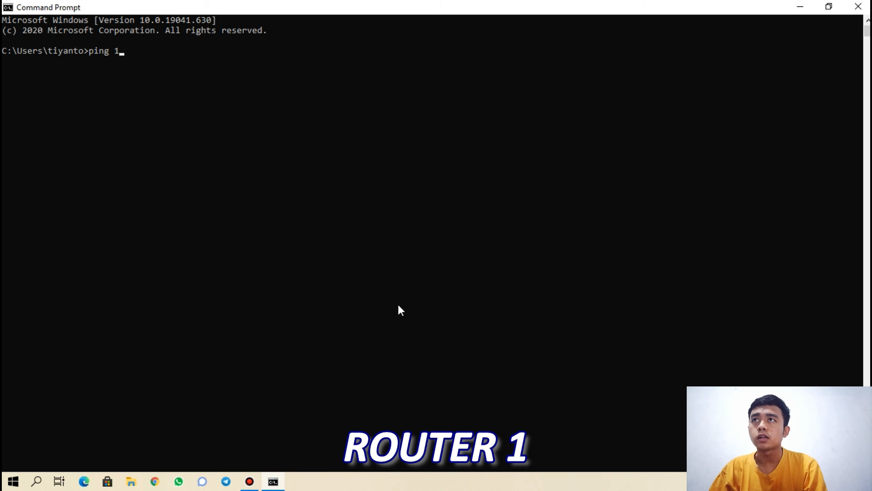
pyautogui.write('92.1')
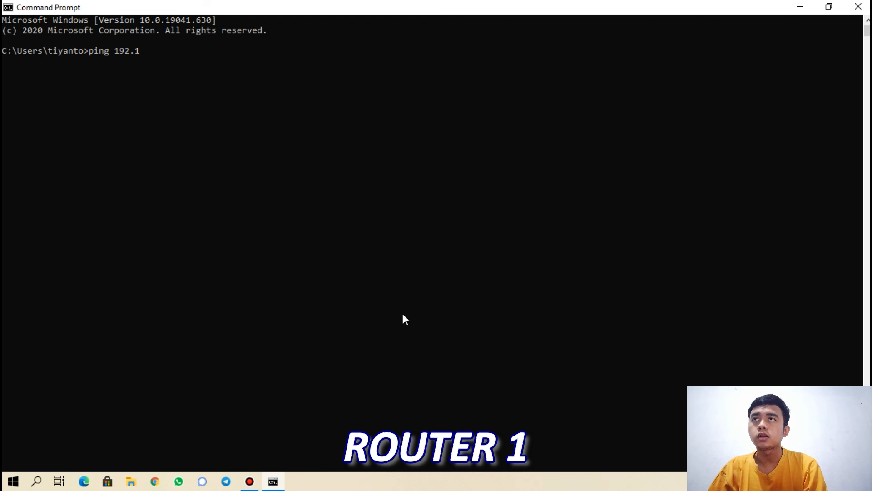
pyautogui.write('68.')
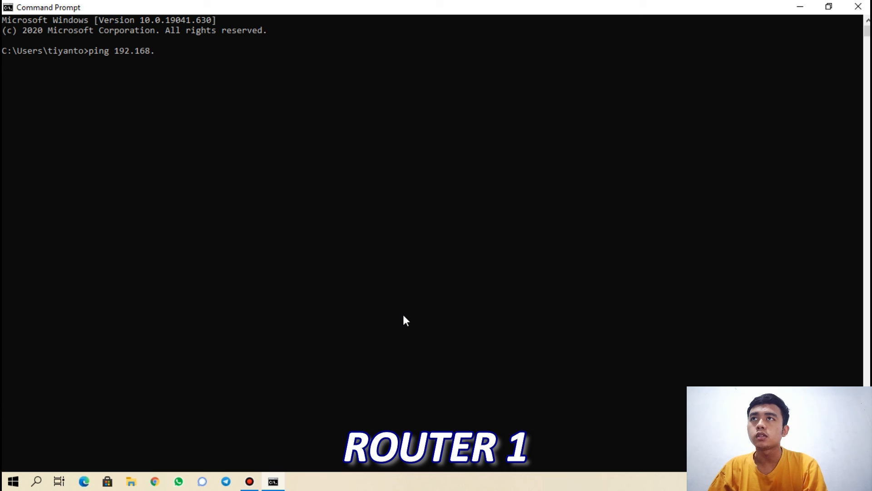
pyautogui.write('2.2')
pyautogui.press('Return')
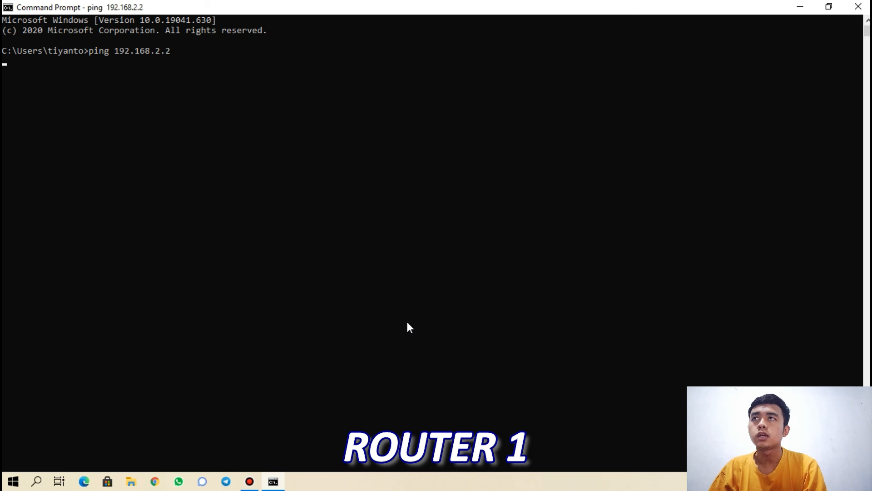